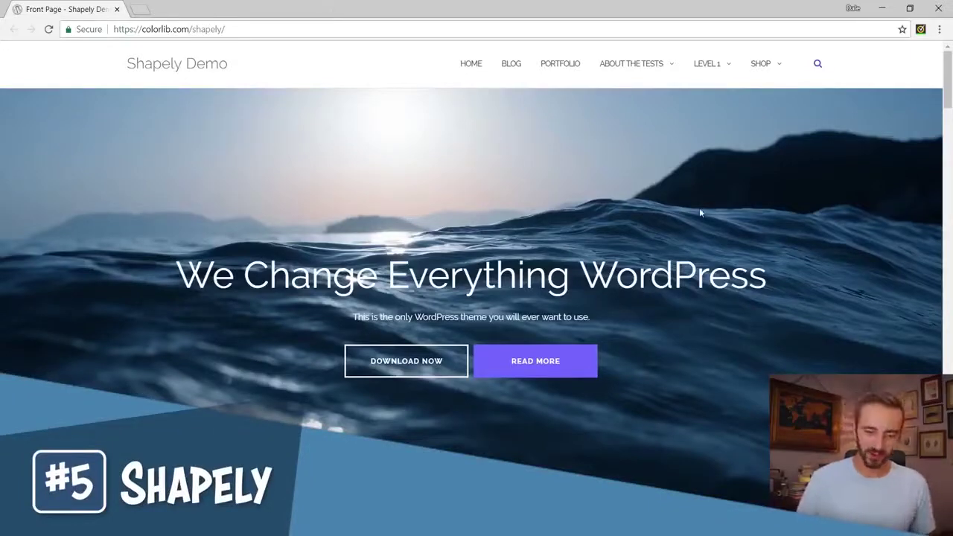
# Examine the Shapely demo's ocean parallax header and the SEO Friendly section beneath it
pyautogui.scroll(-3, 724, 163)
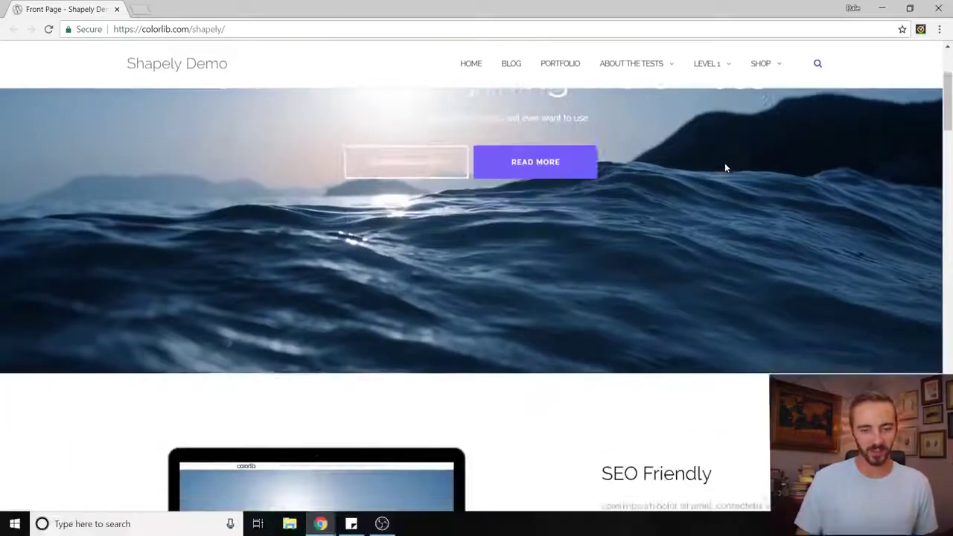
pyautogui.scroll(-2, 724, 162)
pyautogui.scroll(3, 724, 162)
pyautogui.scroll(-3, 724, 164)
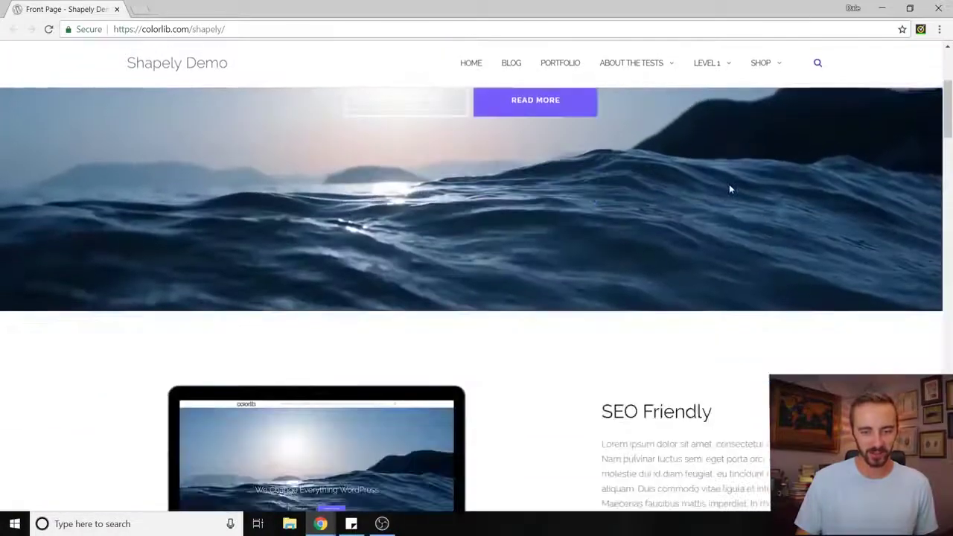
pyautogui.scroll(-2, 729, 187)
pyautogui.scroll(4, 729, 186)
pyautogui.scroll(-4, 729, 186)
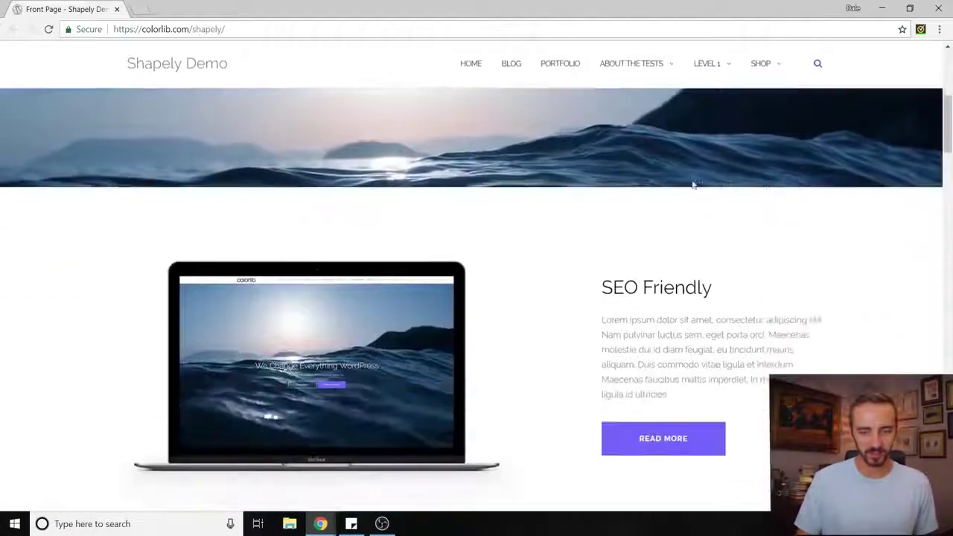
pyautogui.scroll(-2, 692, 185)
pyautogui.scroll(-1, 556, 228)
pyautogui.scroll(1, 556, 227)
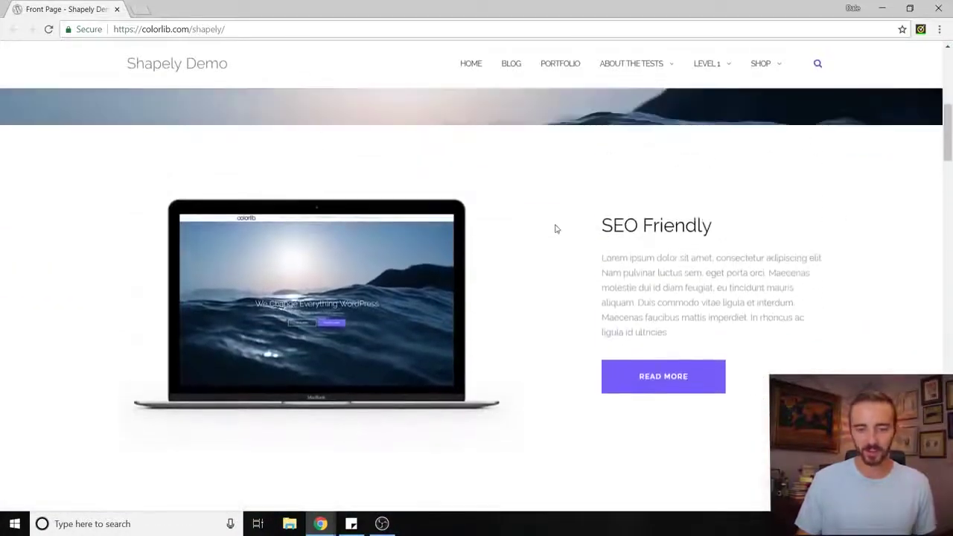
pyautogui.scroll(-1, 555, 228)
pyautogui.scroll(2, 563, 257)
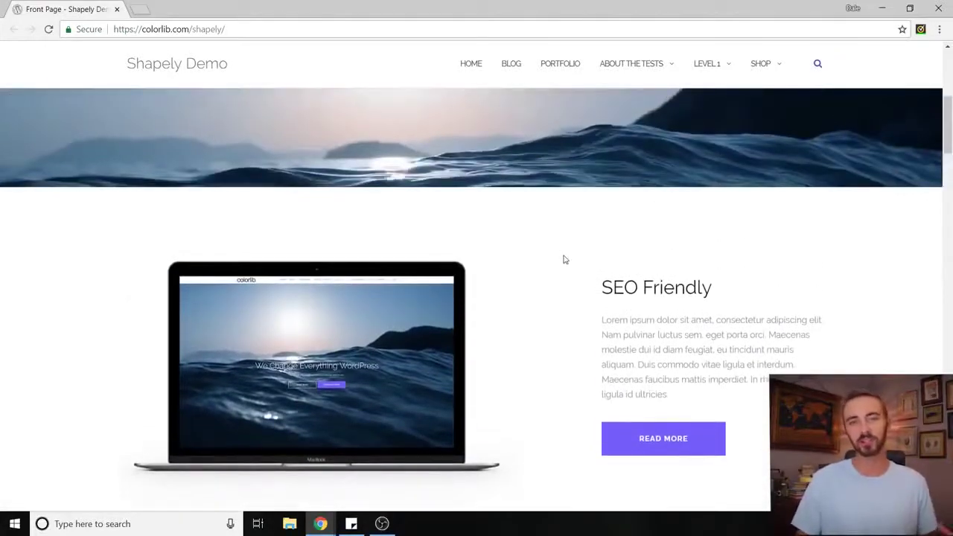
# Examine the Shapely demo's Portfolio Section and Small Parallax Section, then return to the page header
pyautogui.scroll(-5, 564, 259)
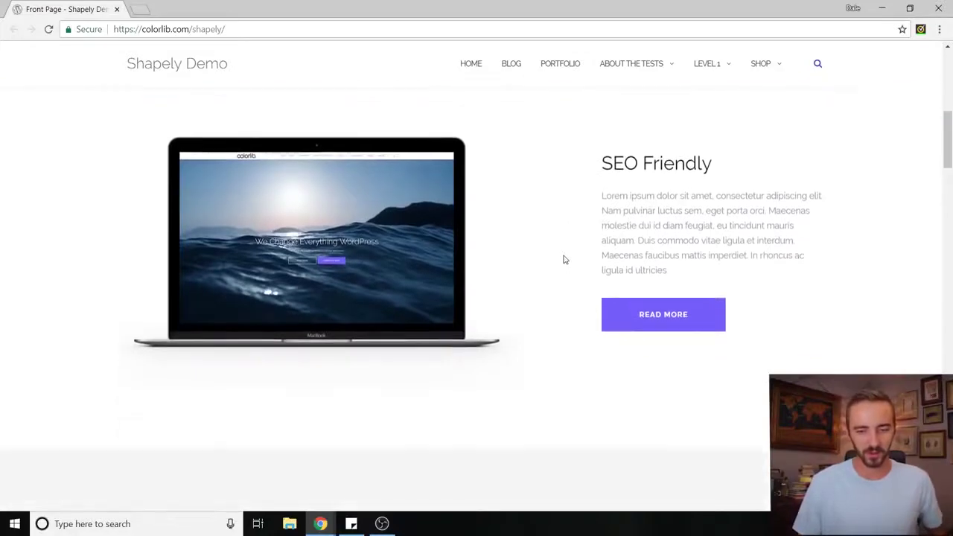
pyautogui.scroll(-3, 564, 259)
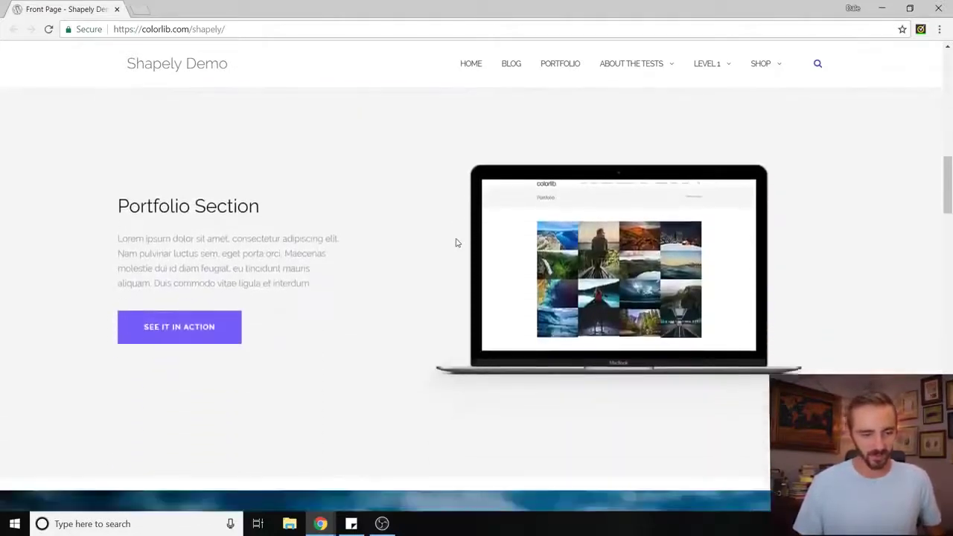
pyautogui.scroll(-1, 456, 242)
pyautogui.scroll(6, 743, 209)
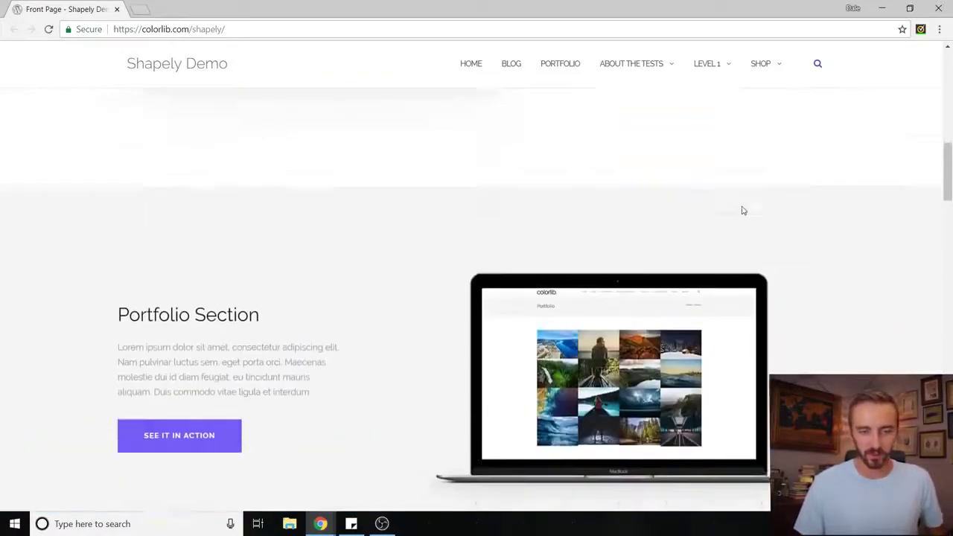
pyautogui.scroll(5, 665, 249)
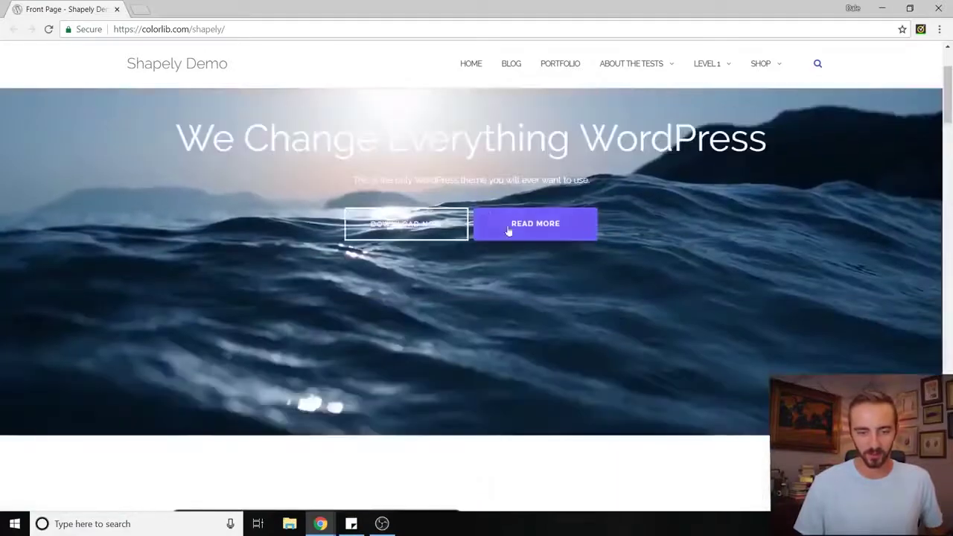
pyautogui.scroll(-10, 682, 233)
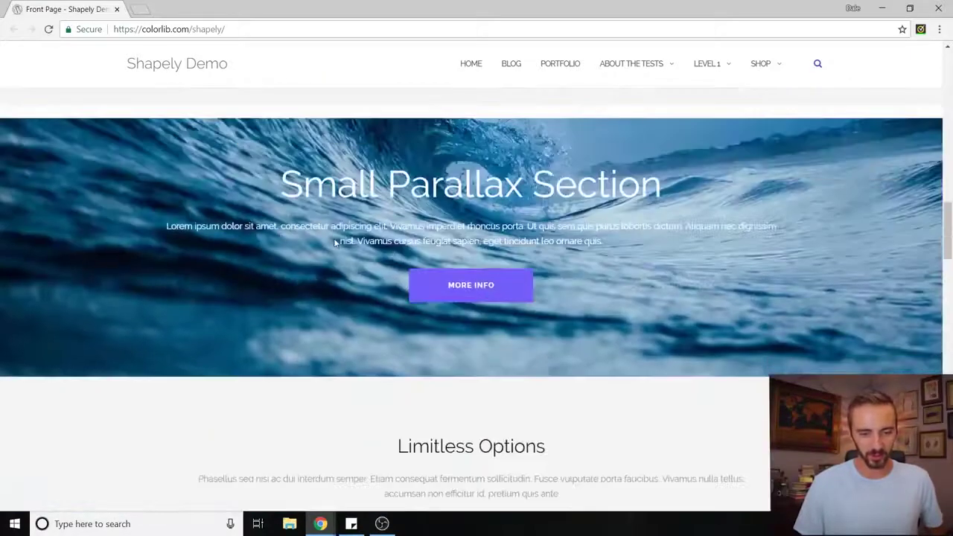
pyautogui.scroll(-2, 447, 220)
pyautogui.scroll(6, 611, 221)
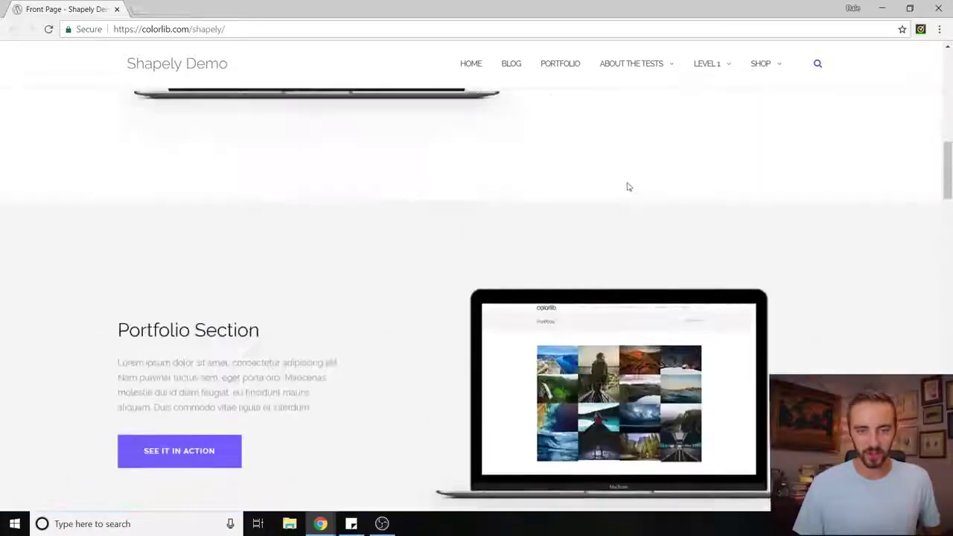
pyautogui.scroll(3, 628, 187)
pyautogui.moveTo(786, 67)
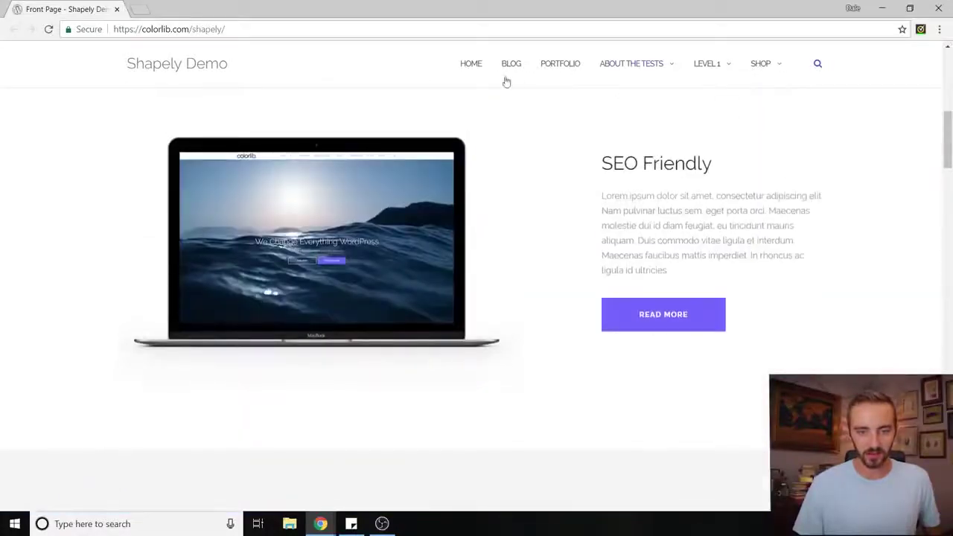
pyautogui.scroll(5, 564, 192)
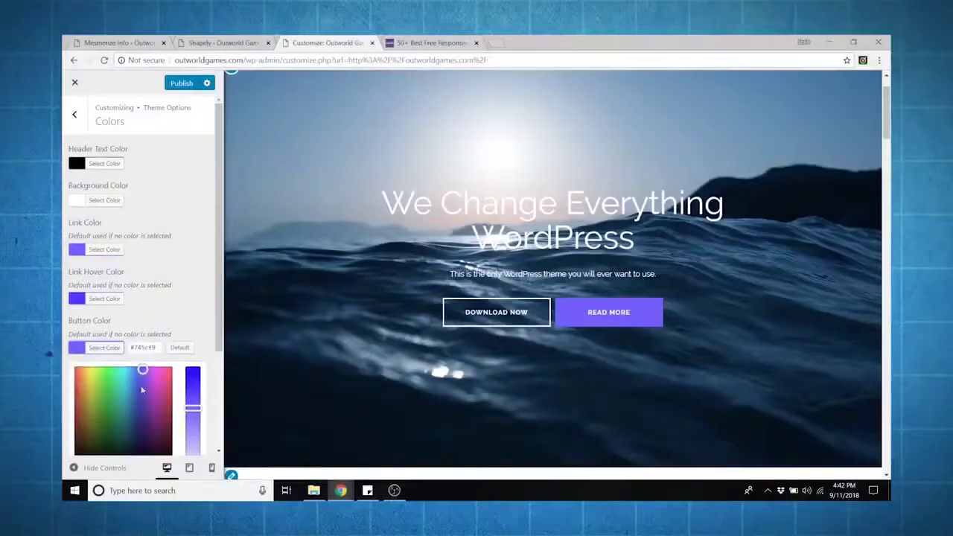
# Recolor the Shapely theme's buttons, trying green and red shades for Button Color
pyautogui.moveTo(141, 376)
pyautogui.mouseDown()
pyautogui.moveTo(83, 415)
pyautogui.moveTo(110, 391)
pyautogui.mouseUp()
pyautogui.scroll(-2, 119, 313)
pyautogui.click(105, 402)
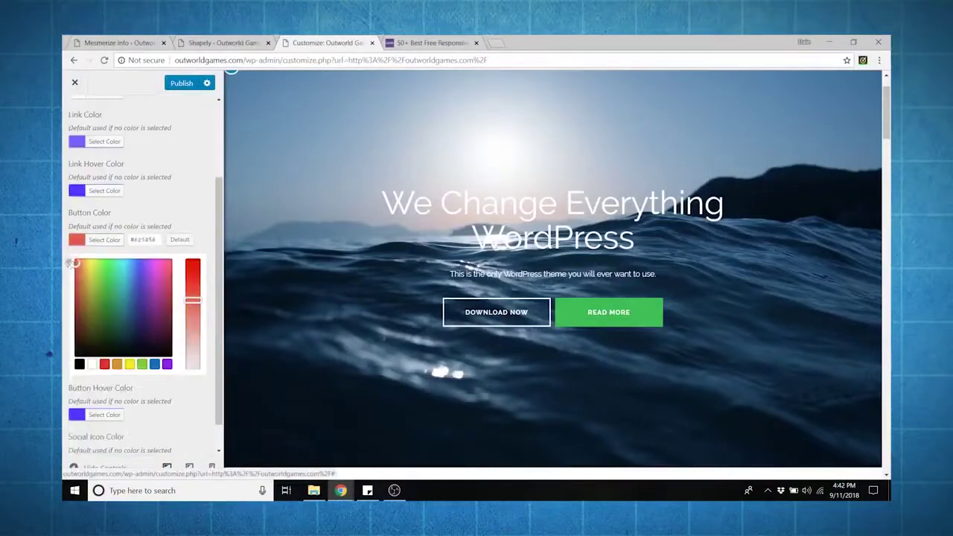
pyautogui.click(107, 236)
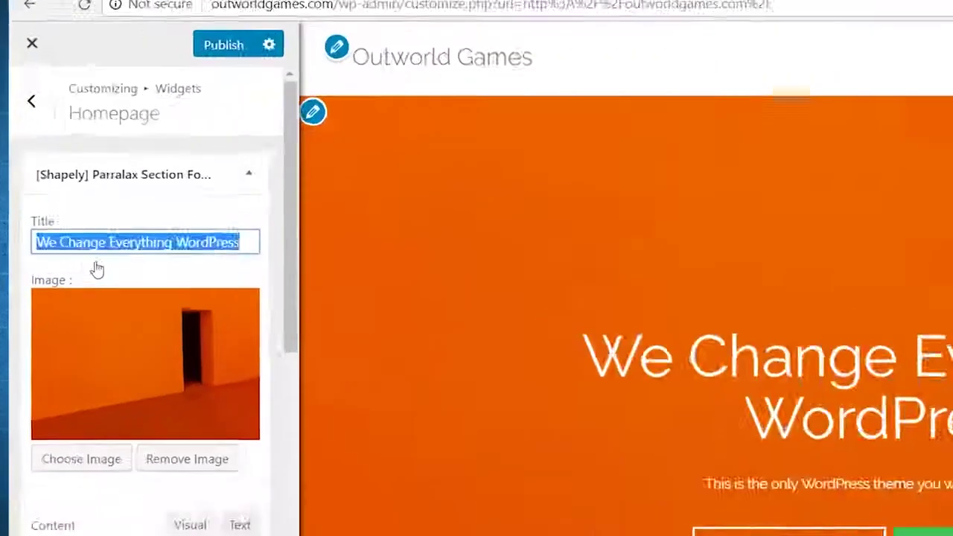
# Change the homepage parallax section's title to "This is the Shapely Theme!"
pyautogui.write('This is the Shapely Theme!')
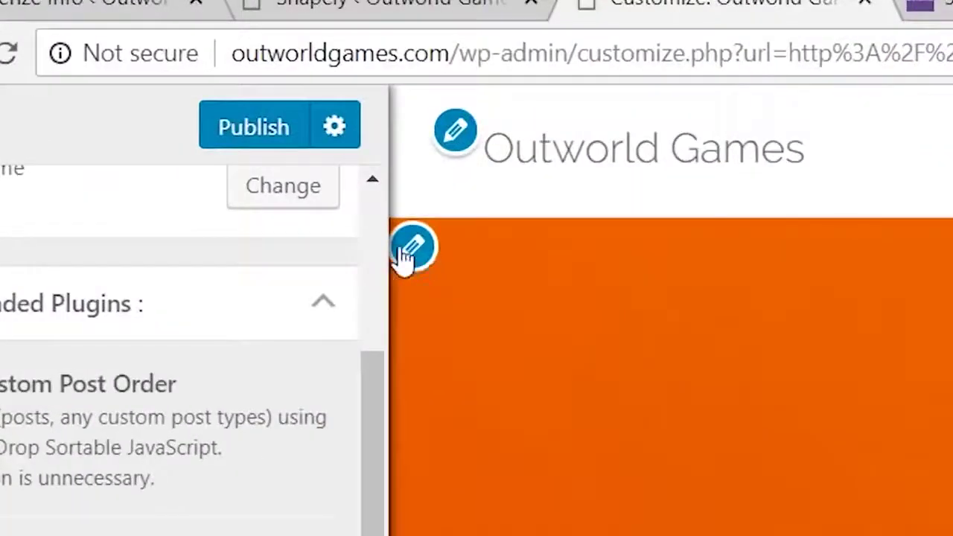
pyautogui.click(229, 123)
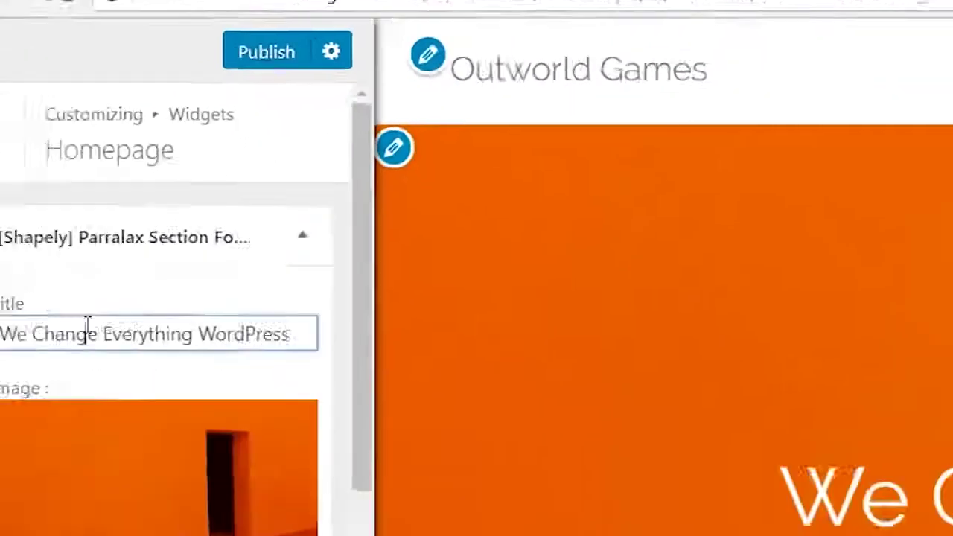
pyautogui.tripleClick(30, 470)
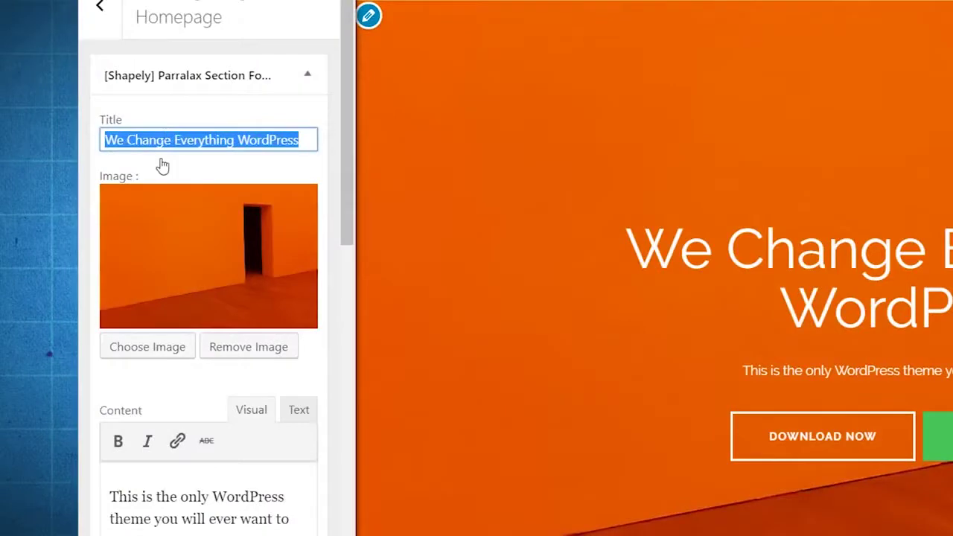
pyautogui.write('This is ')
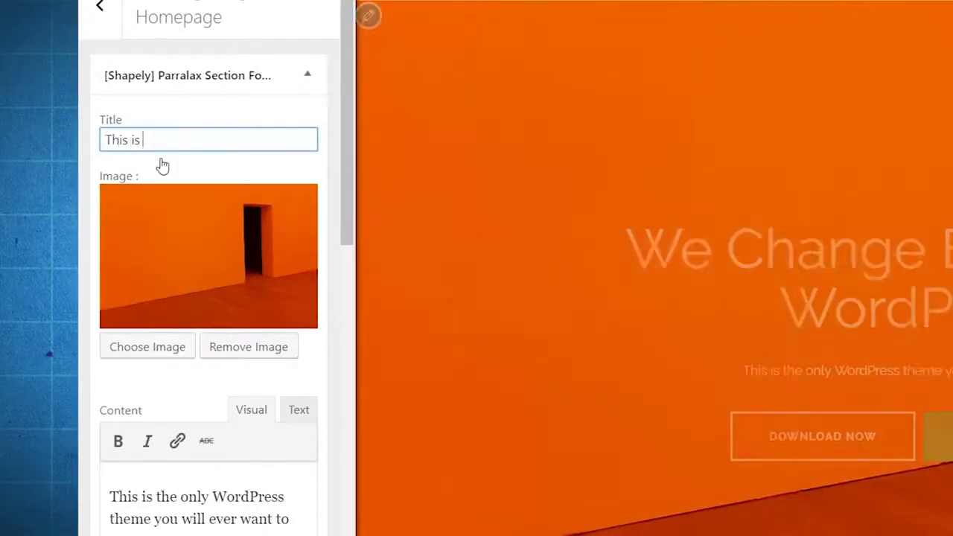
pyautogui.write('Sha')
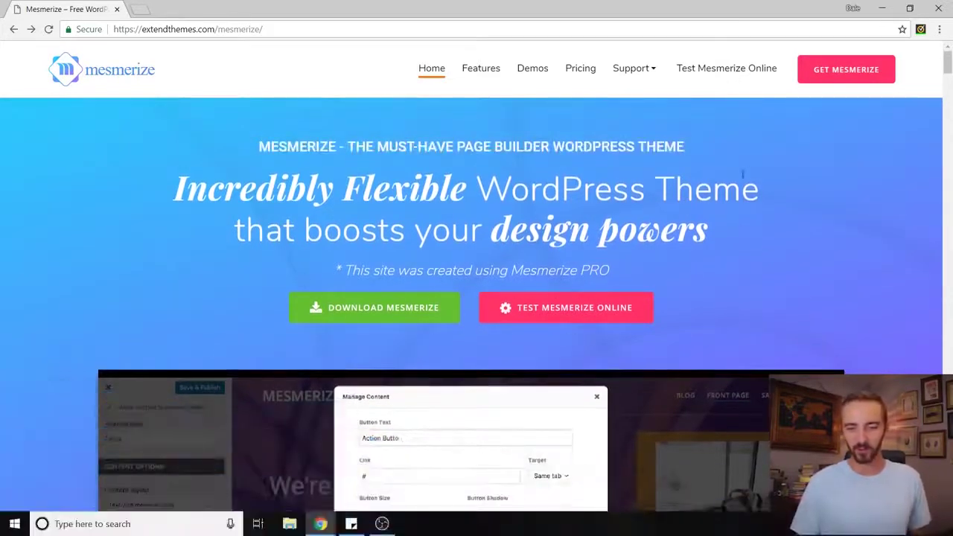
pyautogui.scroll(-6, 893, 109)
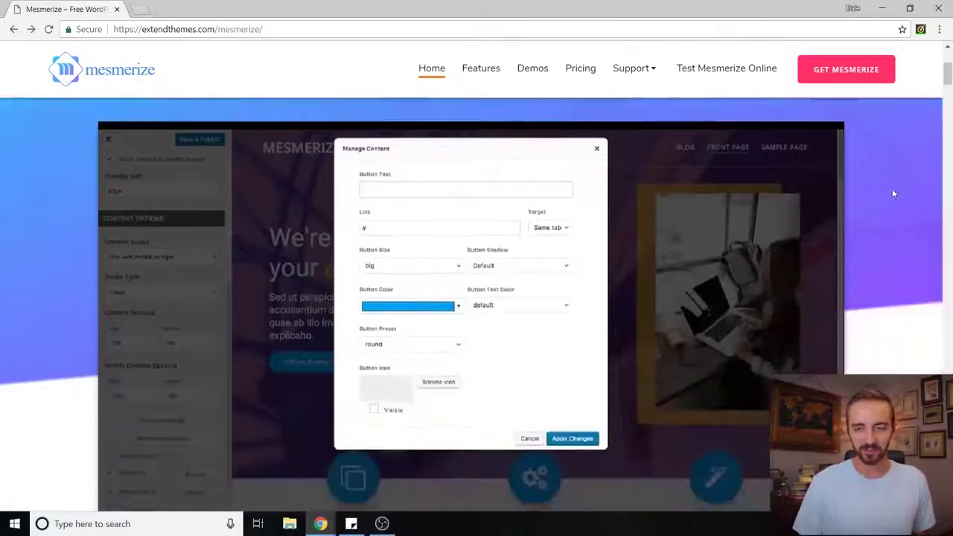
pyautogui.scroll(6, 886, 190)
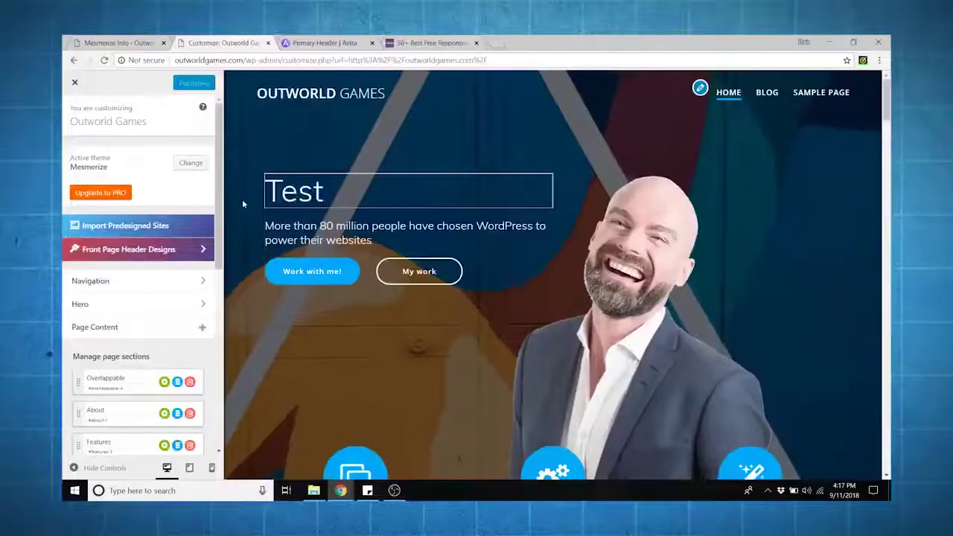
# Replace the hero headline "Test" with "This is the Mesmerize Theme!" directly in the page preview
pyautogui.press('BackSpace')
pyautogui.press('BackSpace')
pyautogui.press('BackSpace')
pyautogui.write('his is the Mesmerize')
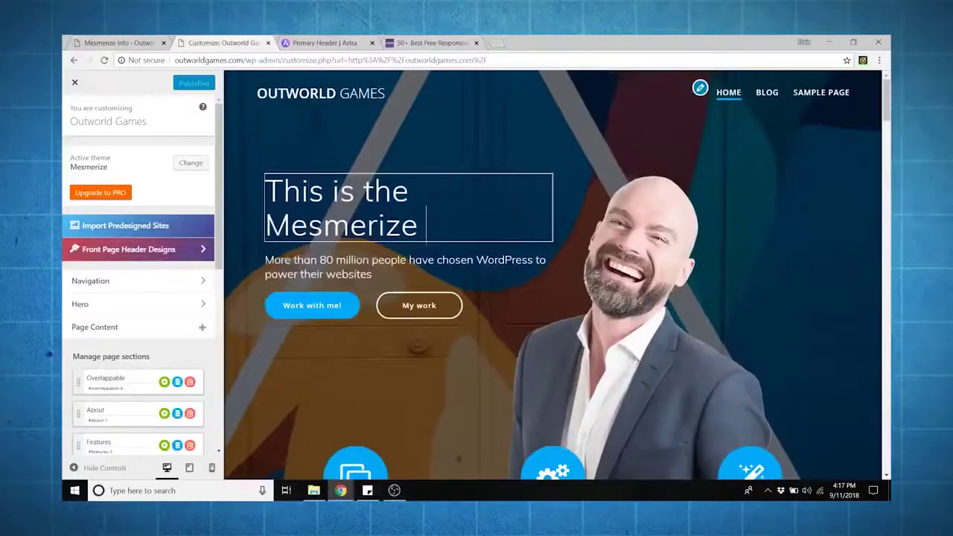
pyautogui.write(' Theme!')
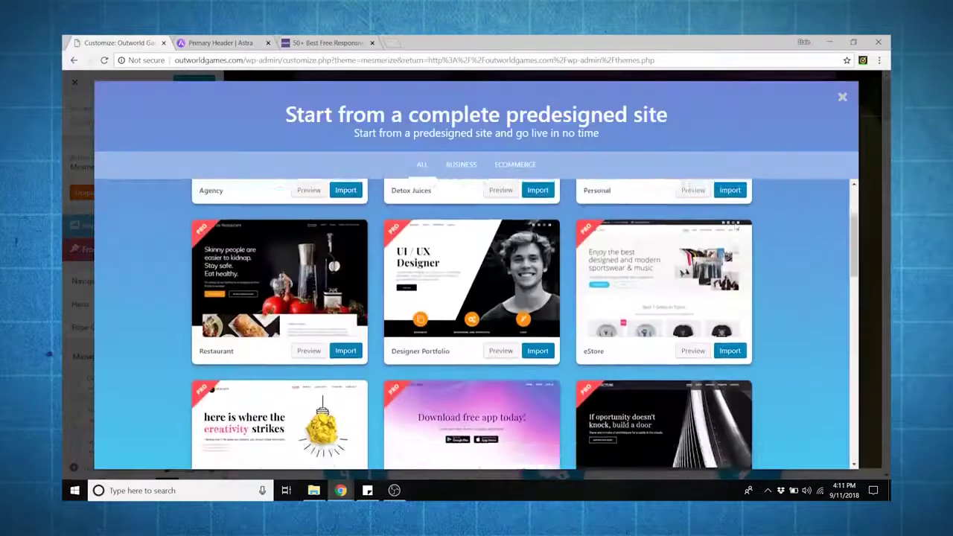
pyautogui.scroll(3, 734, 250)
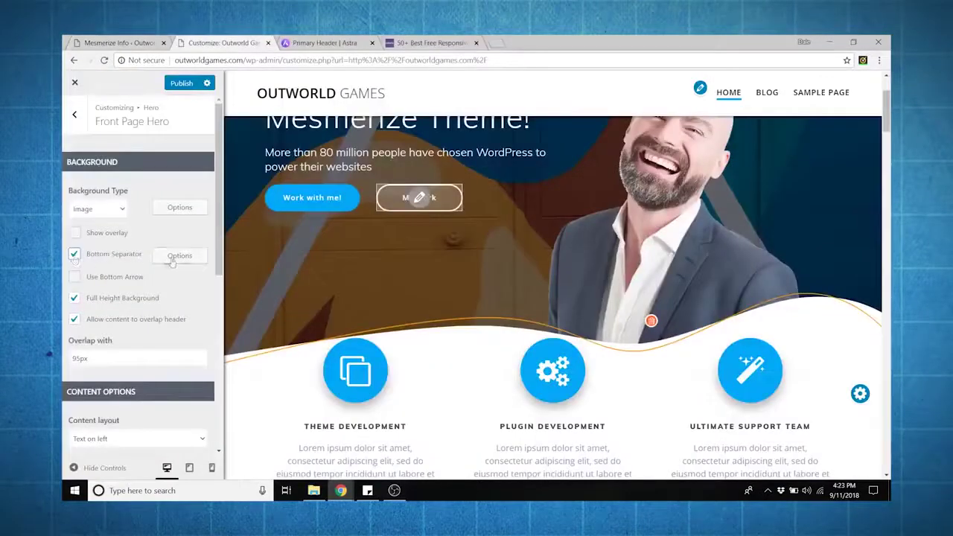
# Adjust the front page hero's bottom separator by changing its height, giving it a green-cyan accent color and picking its main color
pyautogui.scroll(-1, 172, 262)
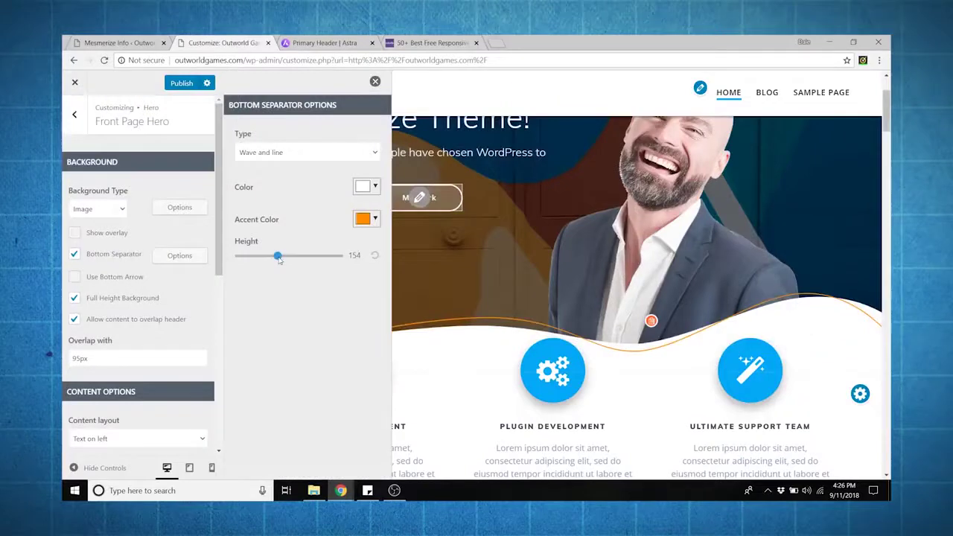
pyautogui.moveTo(278, 261); pyautogui.dragTo(297, 257)
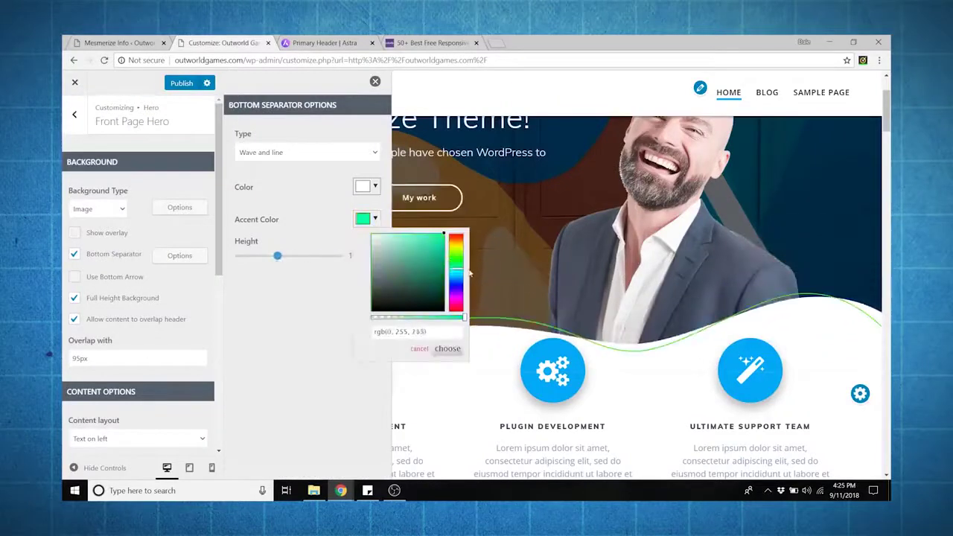
pyautogui.moveTo(456, 260)
pyautogui.mouseDown()
pyautogui.moveTo(455, 309)
pyautogui.moveTo(456, 249)
pyautogui.moveTo(456, 265)
pyautogui.moveTo(470, 246)
pyautogui.moveTo(463, 269)
pyautogui.mouseUp()
pyautogui.click(363, 187)
pyautogui.click(413, 211)
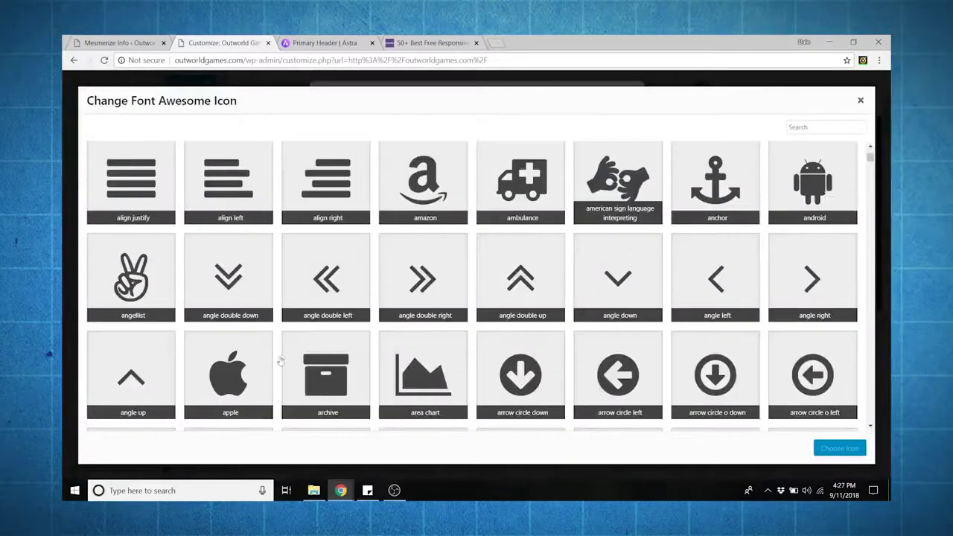
# Select the apple icon as the replacement Font Awesome icon
pyautogui.click(252, 370)
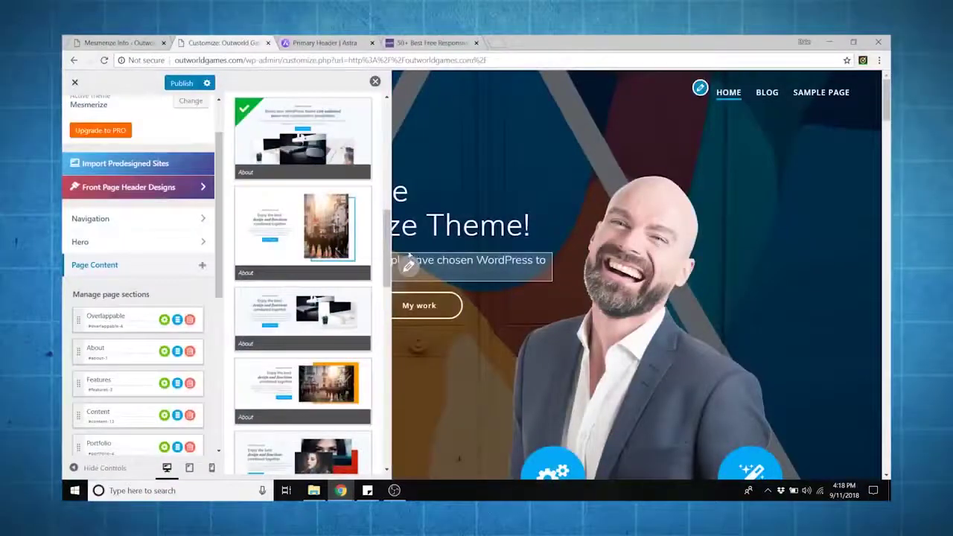
# Preview the available About section designs for the Mesmerize front page, including the PRO layouts
pyautogui.moveTo(365, 243)
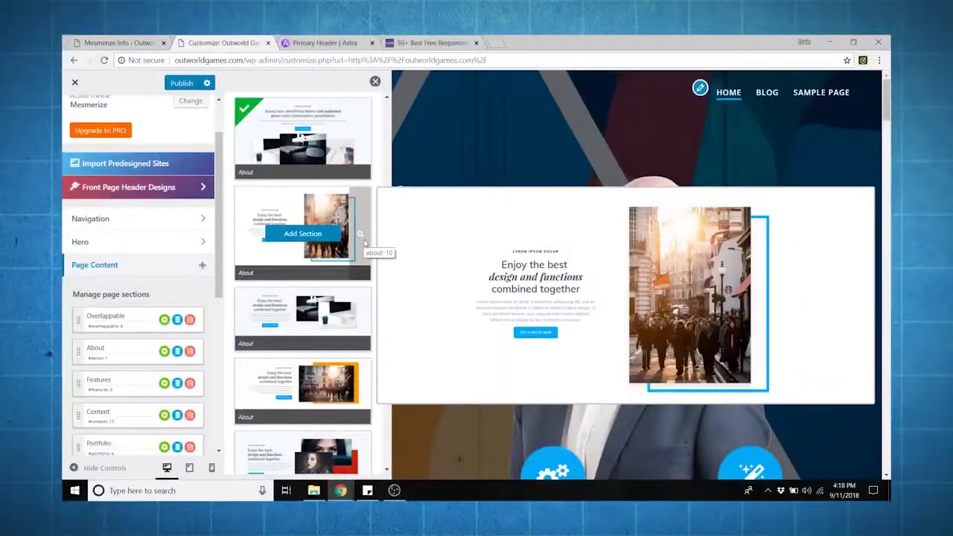
pyautogui.moveTo(363, 301)
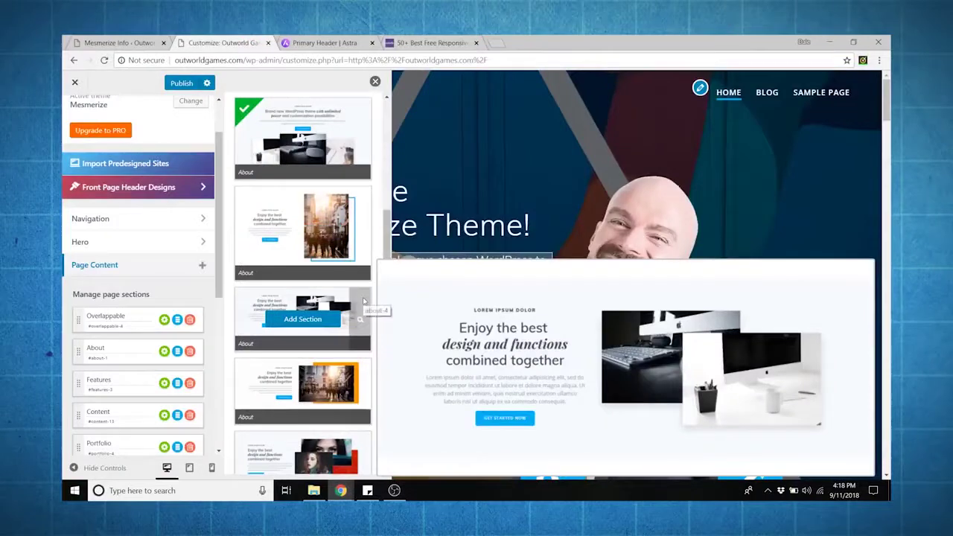
pyautogui.scroll(-1, 363, 301)
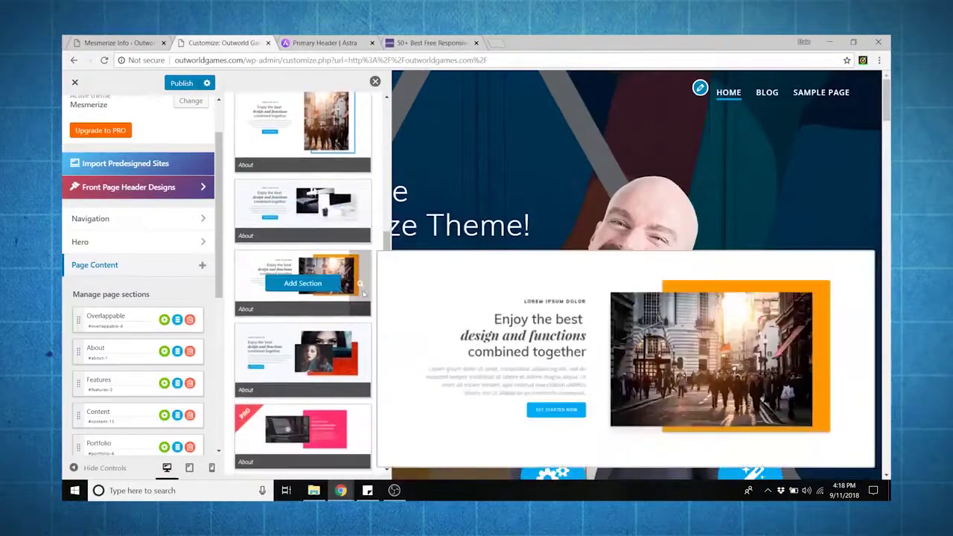
pyautogui.moveTo(363, 350)
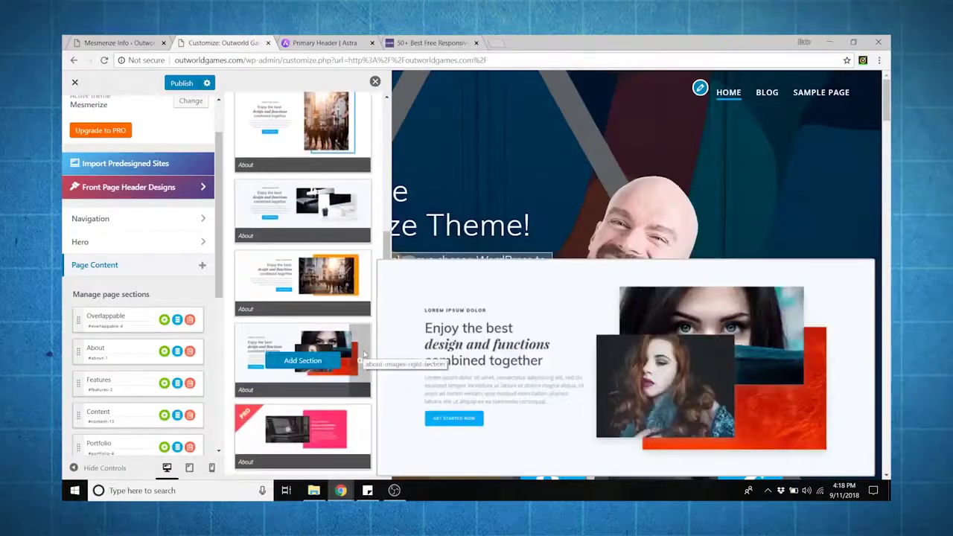
pyautogui.scroll(-5, 363, 355)
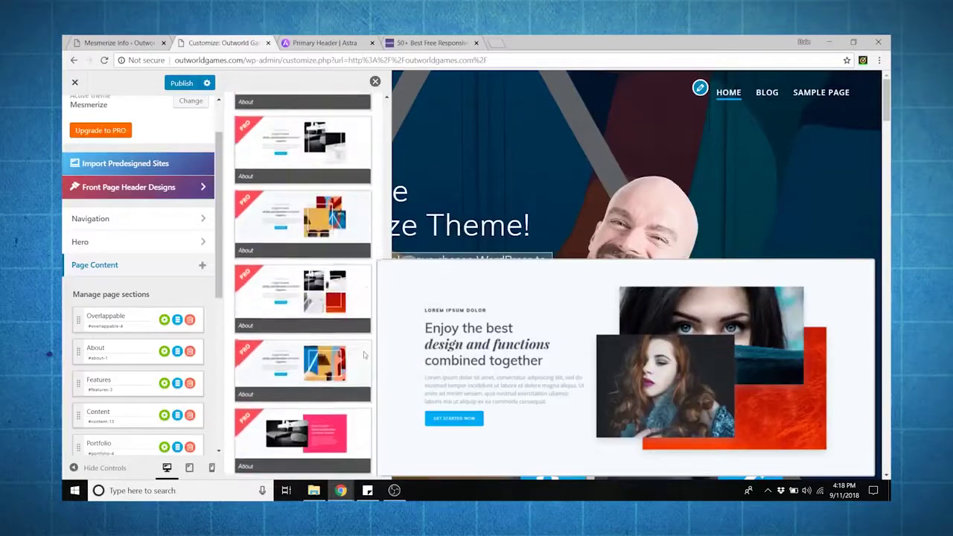
pyautogui.scroll(-5, 364, 355)
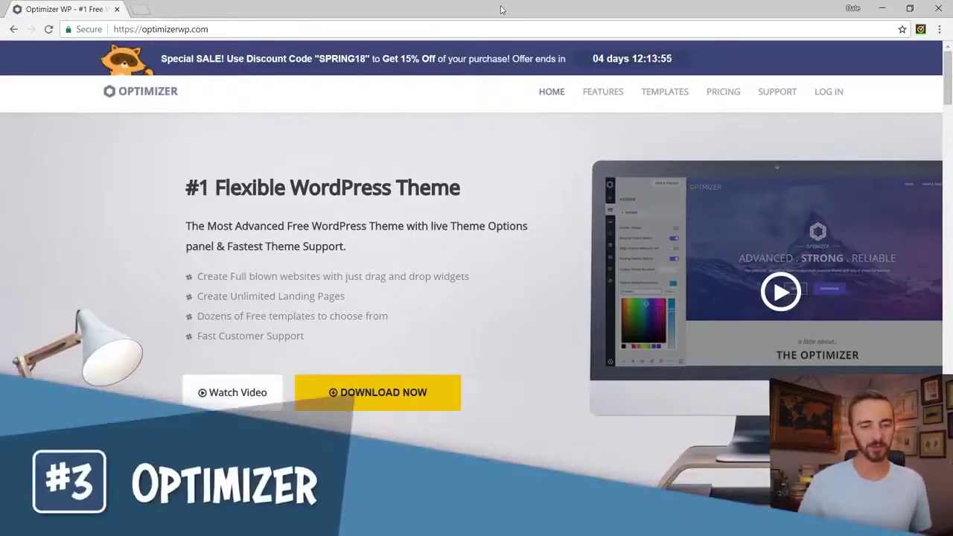
# Examine the Optimizer theme's homepage, including its page-building, landing page, responsiveness, SEO, speed and support features
pyautogui.scroll(-2, 526, 86)
pyautogui.scroll(2, 543, 171)
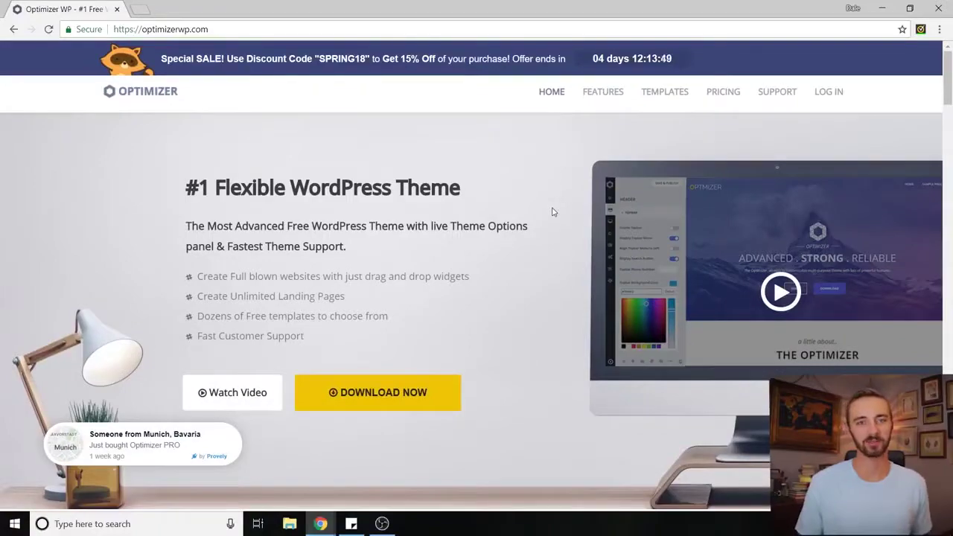
pyautogui.scroll(-8, 531, 229)
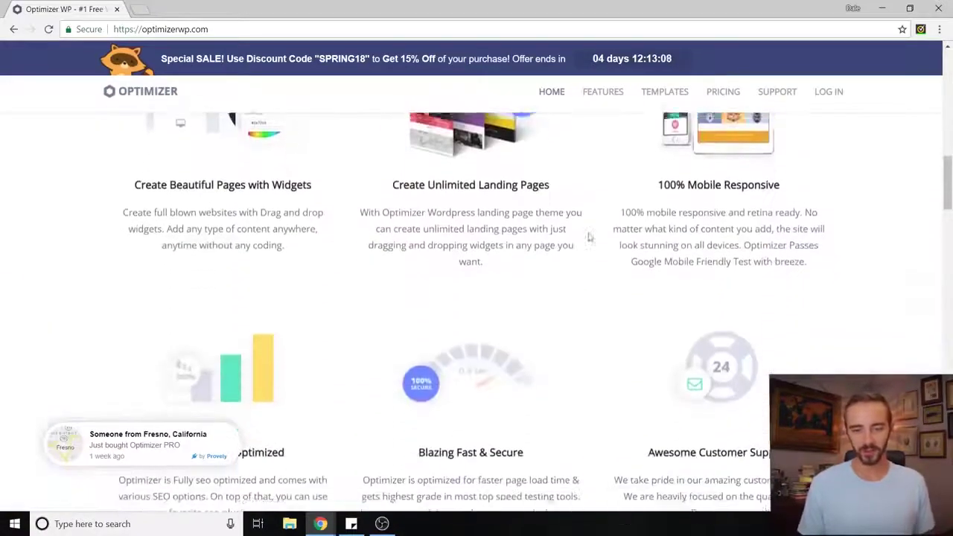
pyautogui.scroll(-4, 336, 270)
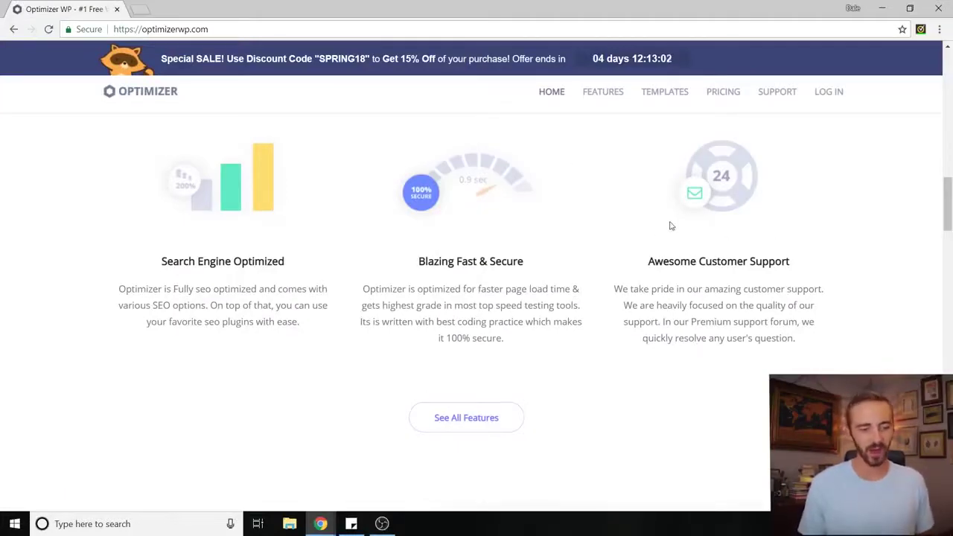
pyautogui.scroll(10, 630, 268)
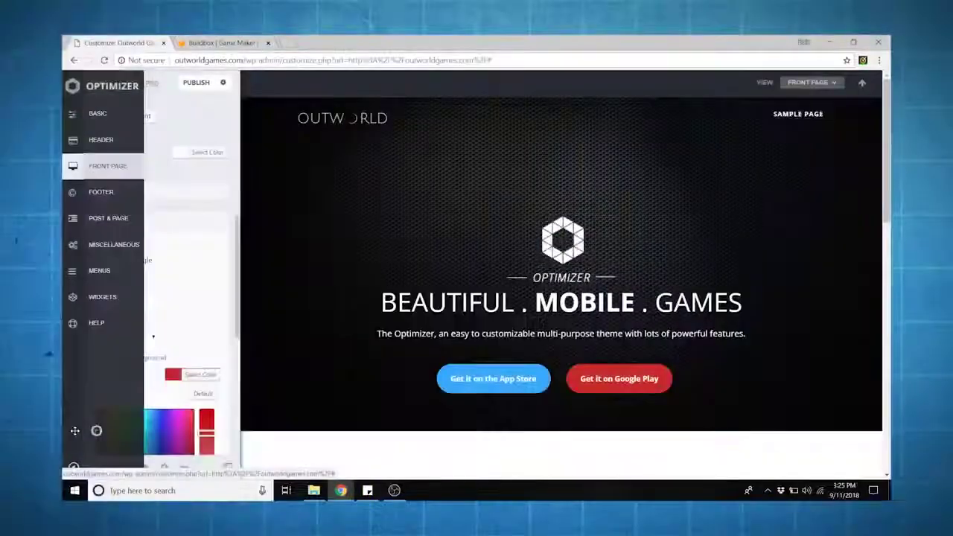
# Set a near-black header background, enable the transparent header on the front page, and open the site title and logo settings
pyautogui.moveTo(100, 358)
pyautogui.mouseDown()
pyautogui.moveTo(186, 355)
pyautogui.moveTo(121, 354)
pyautogui.mouseUp()
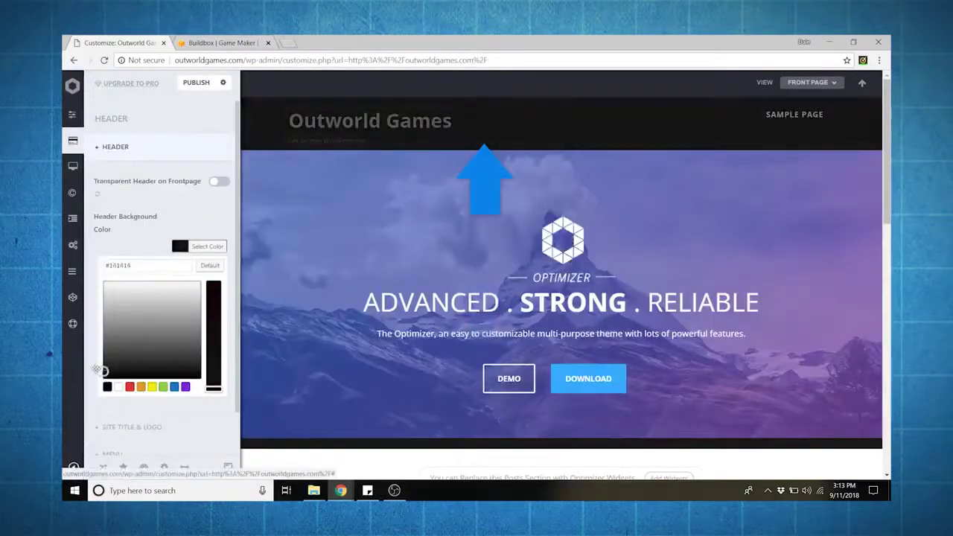
pyautogui.click(219, 181)
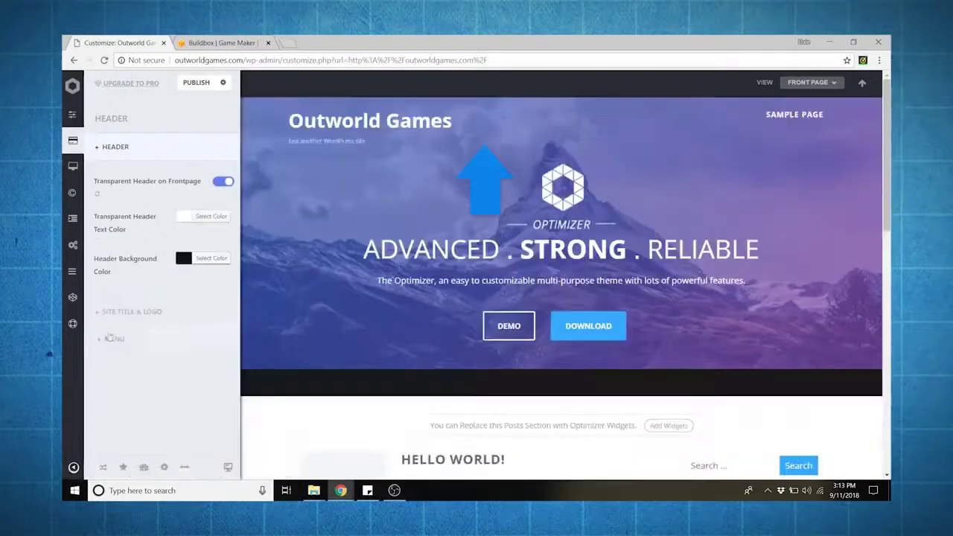
pyautogui.click(131, 312)
pyautogui.click(133, 220)
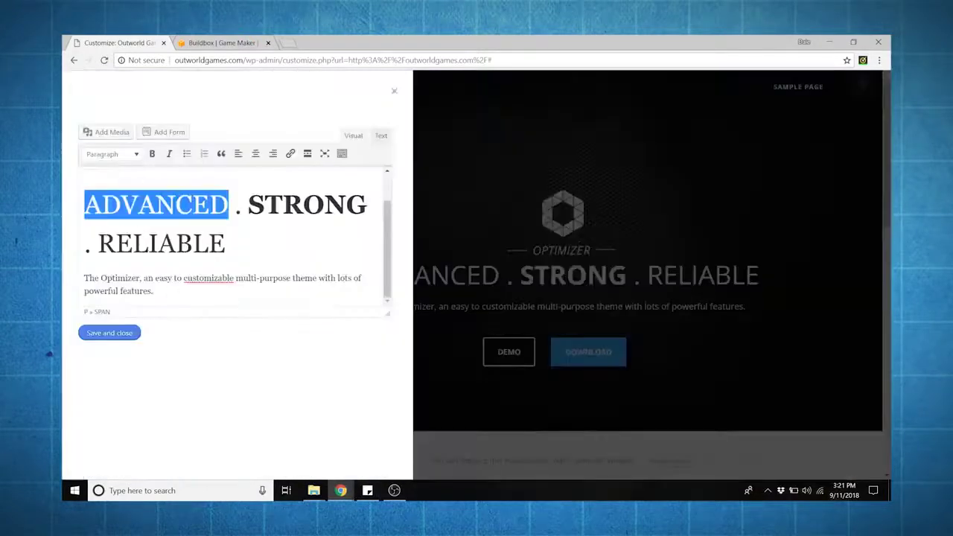
# Reword the front page slider headline using "BEAUTIFUL", bold "MOBILE" and "GAMES" in place of the default words
pyautogui.write('GAMES')
pyautogui.doubleClick(254, 204)
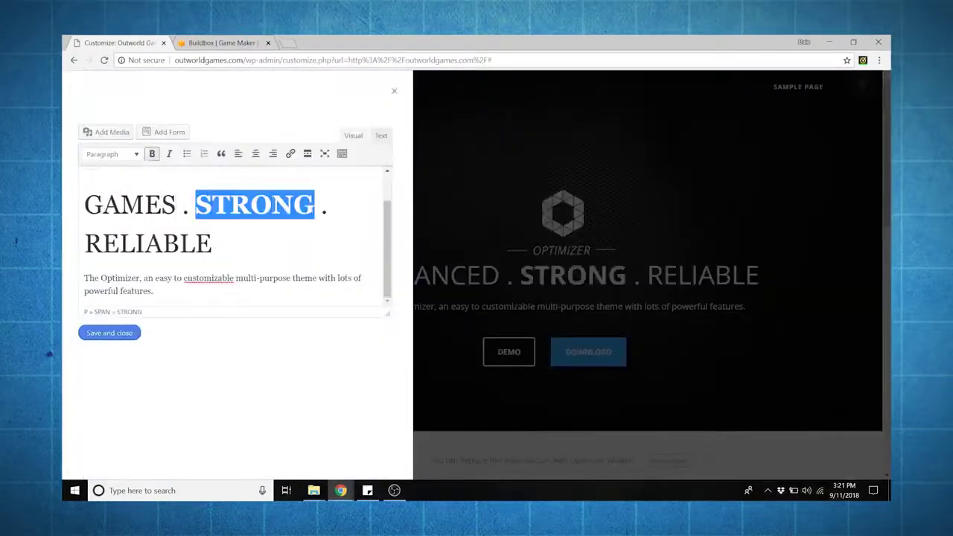
pyautogui.doubleClick(130, 204)
pyautogui.write('BEAUTIFUL')
pyautogui.doubleClick(312, 204)
pyautogui.write('MOBILE')
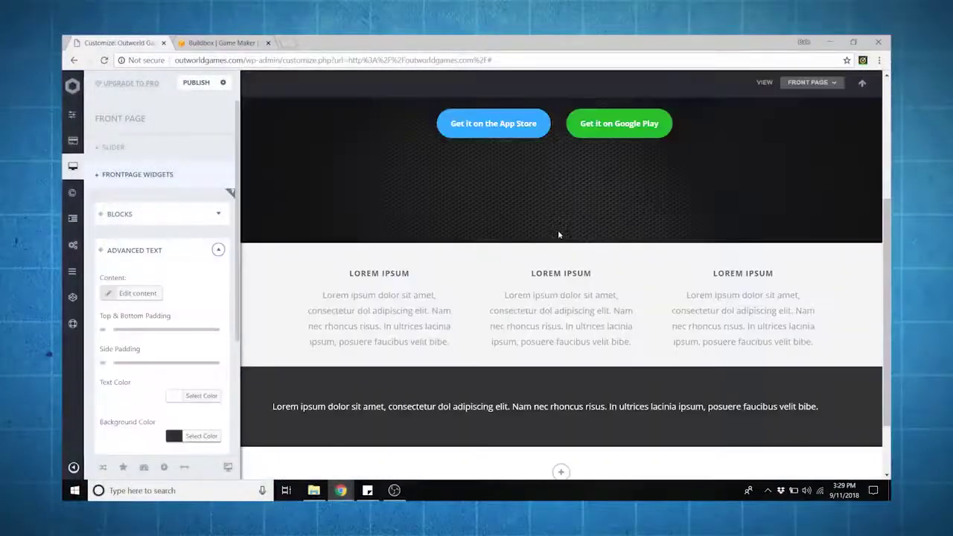
# Widen the front page slider's content box so the headline fits on one line, and adjust the box's vertical position
pyautogui.scroll(-2, 595, 238)
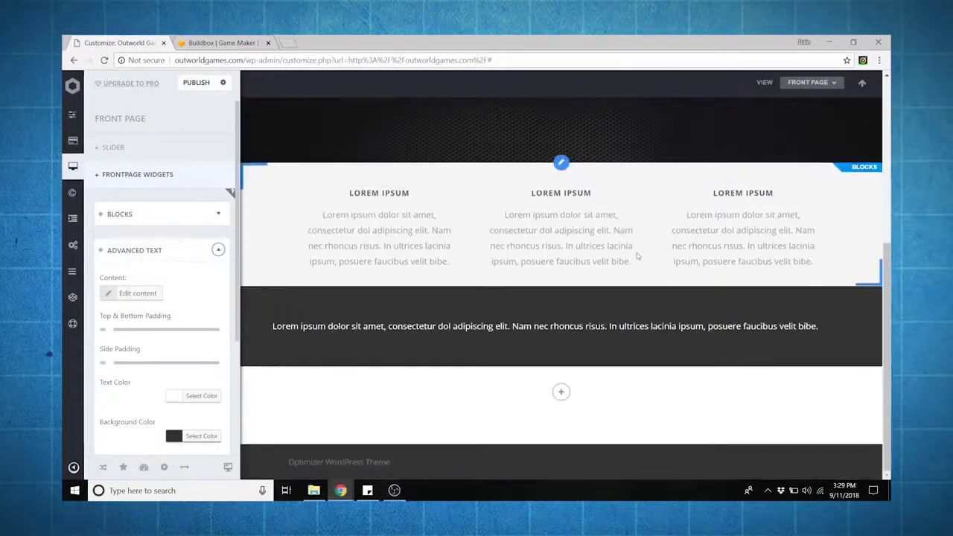
pyautogui.moveTo(63, 288)
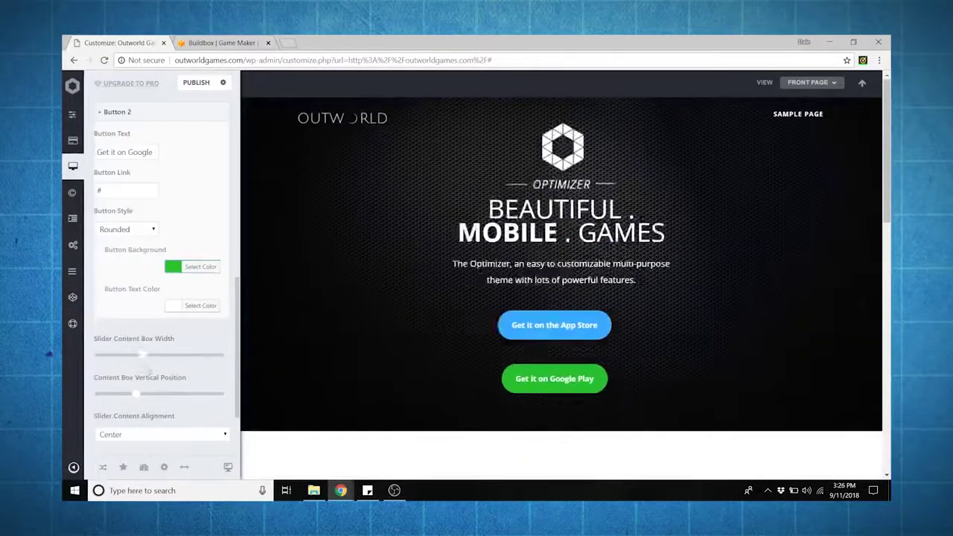
pyautogui.moveTo(142, 355); pyautogui.dragTo(185, 355)
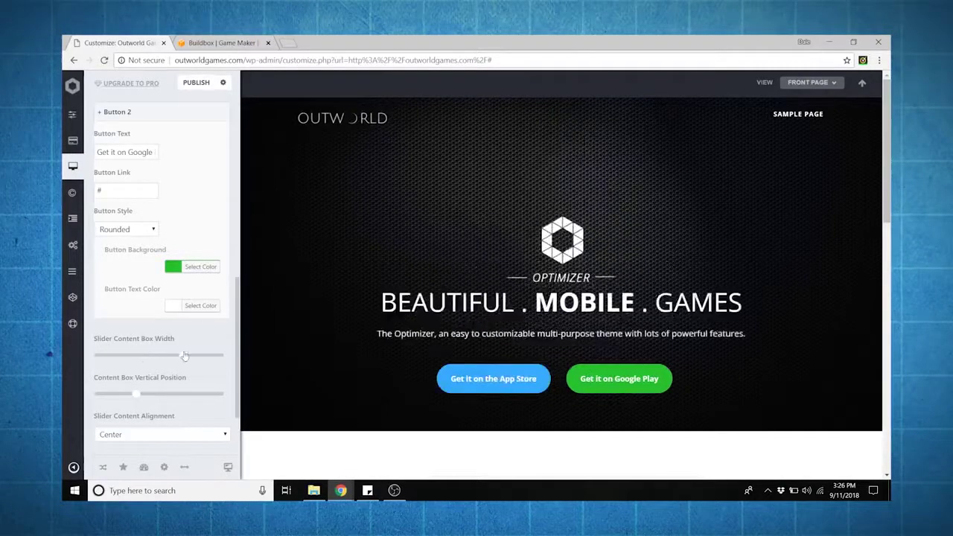
pyautogui.moveTo(135, 393); pyautogui.dragTo(160, 396)
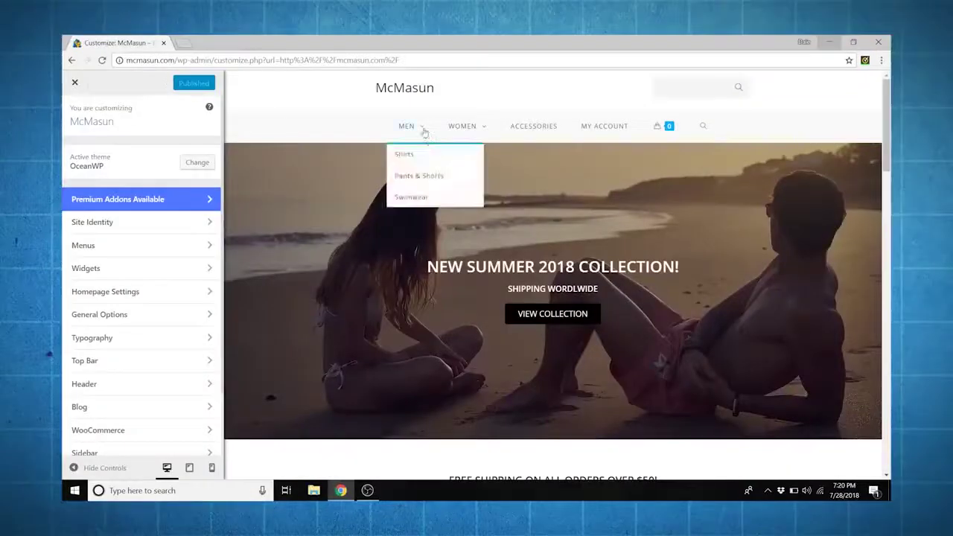
# Change the homepage hero heading to "NEW SUMMER 2018 COLLECTION!" and try light blue before choosing black for the View Collection button's background
pyautogui.moveTo(421, 134)
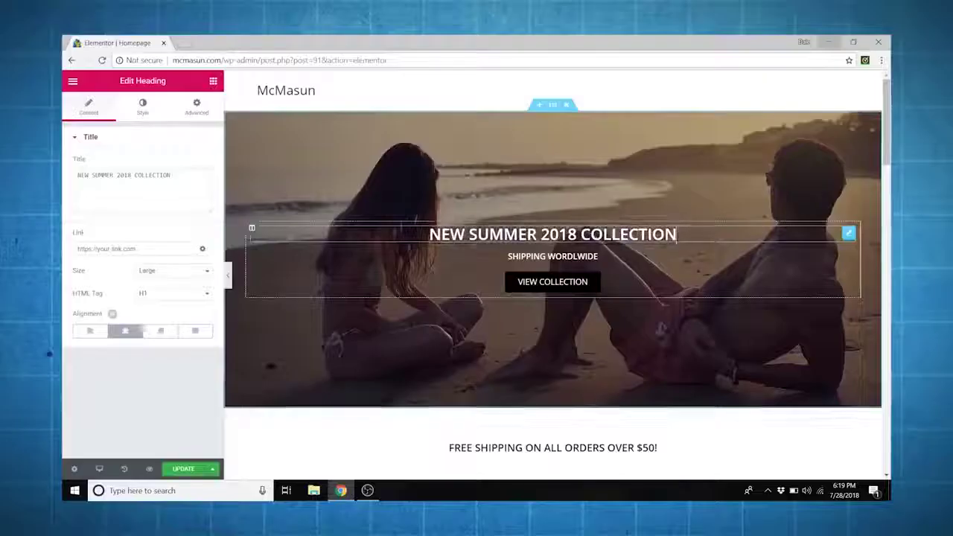
pyautogui.hotkey('ctrl', 'a')
pyautogui.write('NEW SUMMER 2018 COLLECTION!')
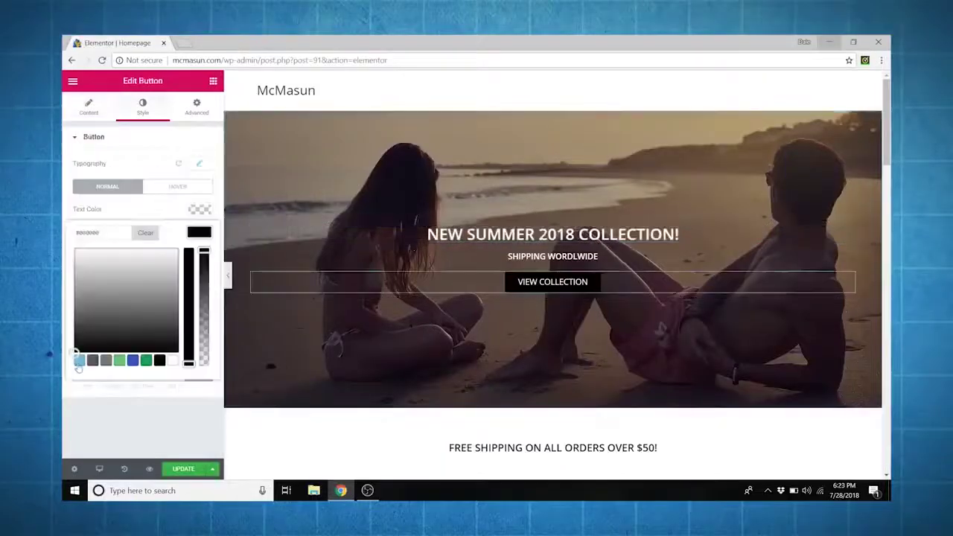
pyautogui.click(79, 360)
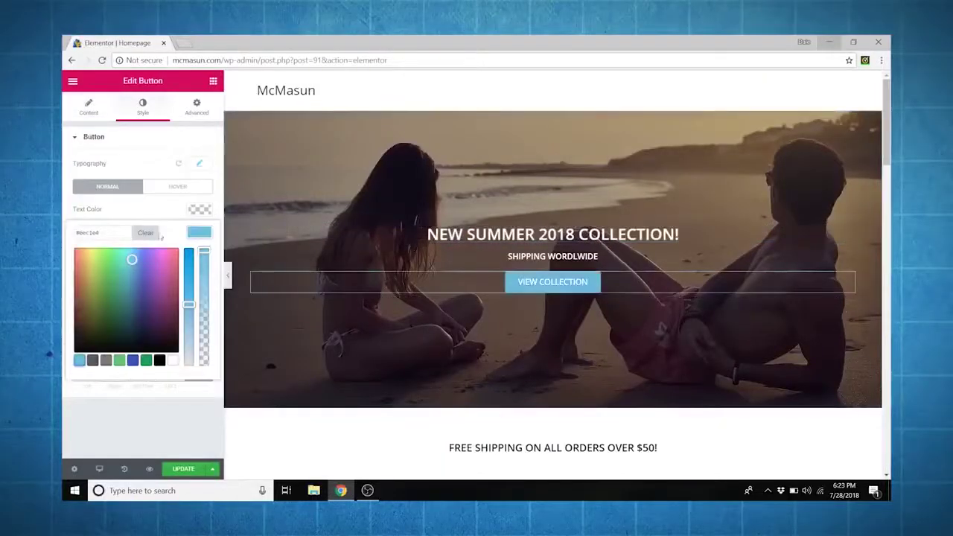
pyautogui.click(159, 360)
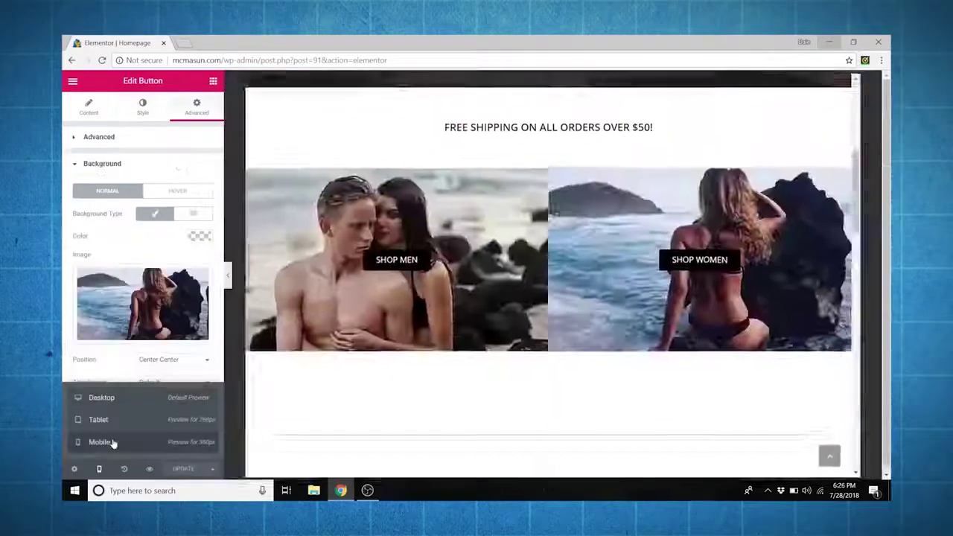
# Preview the homepage in the mobile layout
pyautogui.click(104, 442)
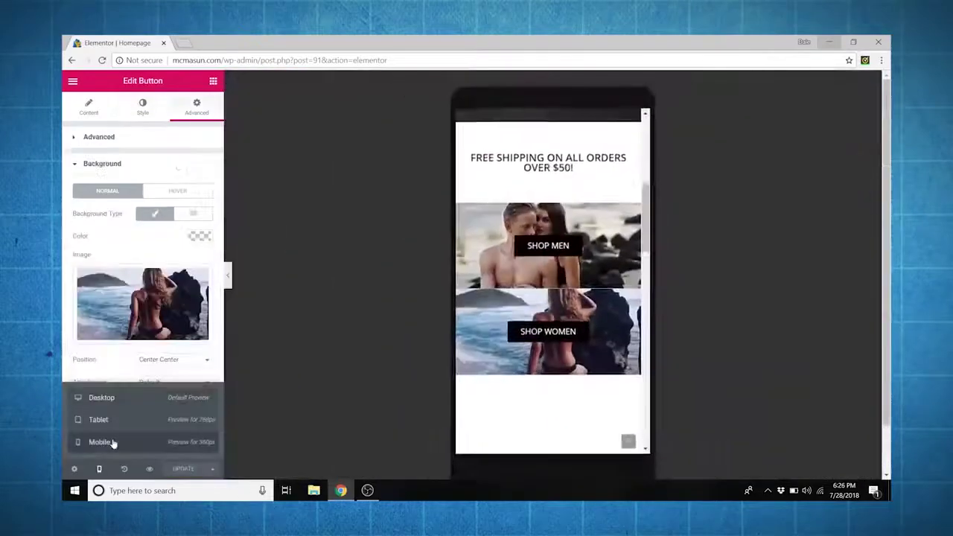
pyautogui.scroll(4, 509, 351)
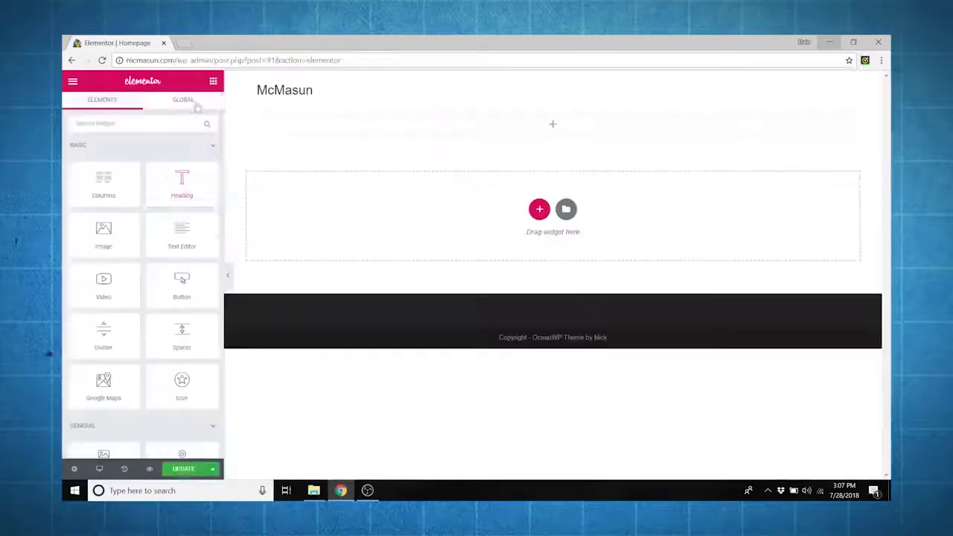
# Add a Heading widget to the empty page section and place another basic widget with it
pyautogui.moveTo(170, 177); pyautogui.dragTo(565, 127)
pyautogui.scroll(-1, 149, 223)
pyautogui.moveTo(182, 215); pyautogui.dragTo(480, 149)
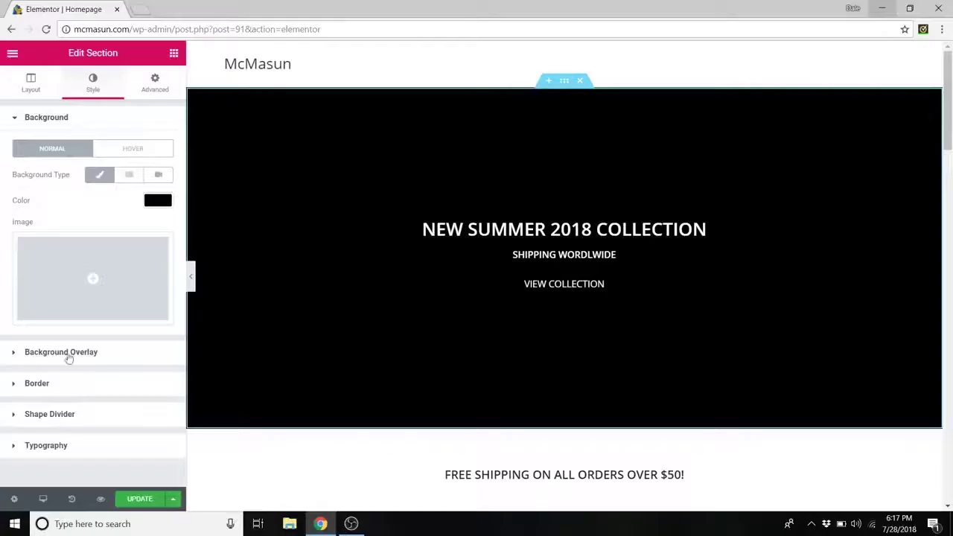
# Open the hero section's Background Overlay settings and review the image position, attachment, repeat, size and opacity options
pyautogui.click(68, 350)
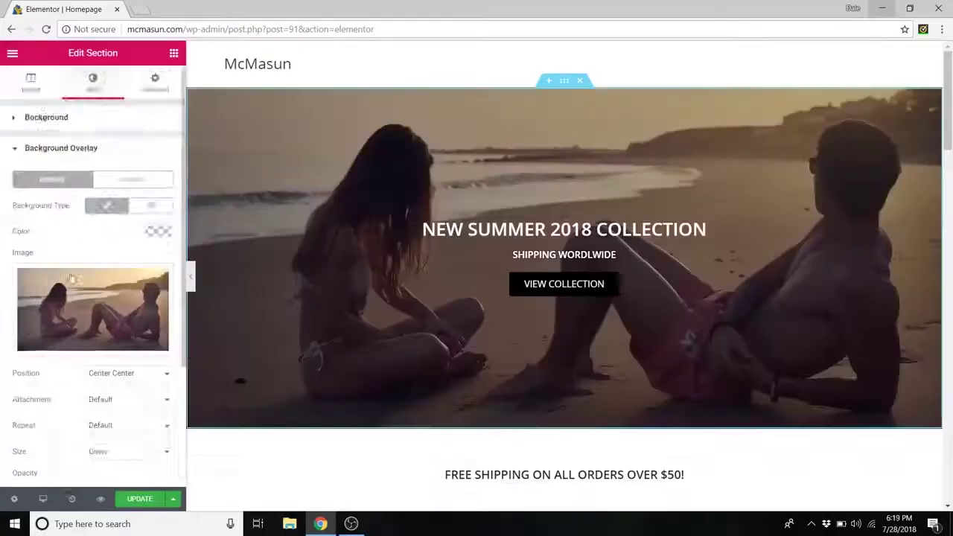
pyautogui.scroll(-2, 93, 348)
pyautogui.scroll(3, 93, 348)
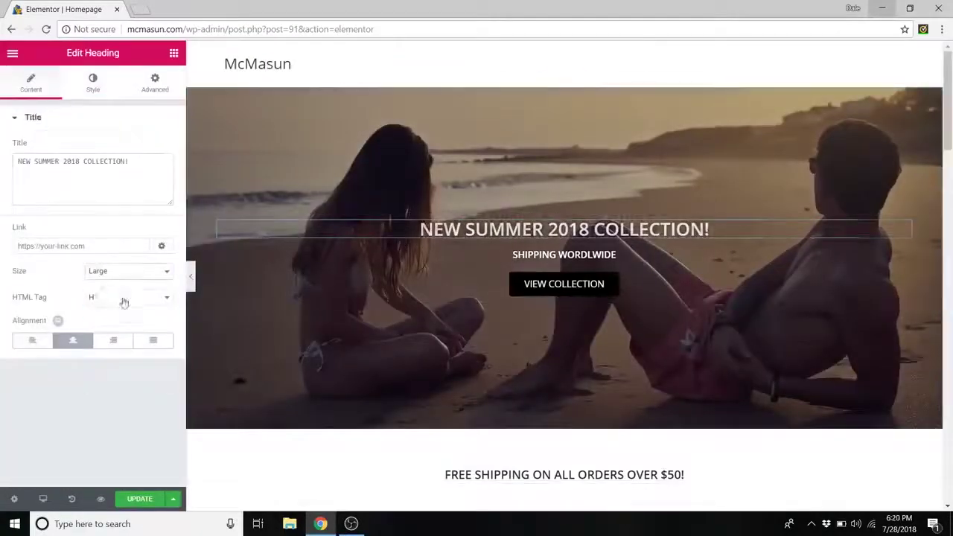
# Try the hero heading's size and left alignment options, and clear the View Collection button's link
pyautogui.click(126, 271)
pyautogui.click(32, 340)
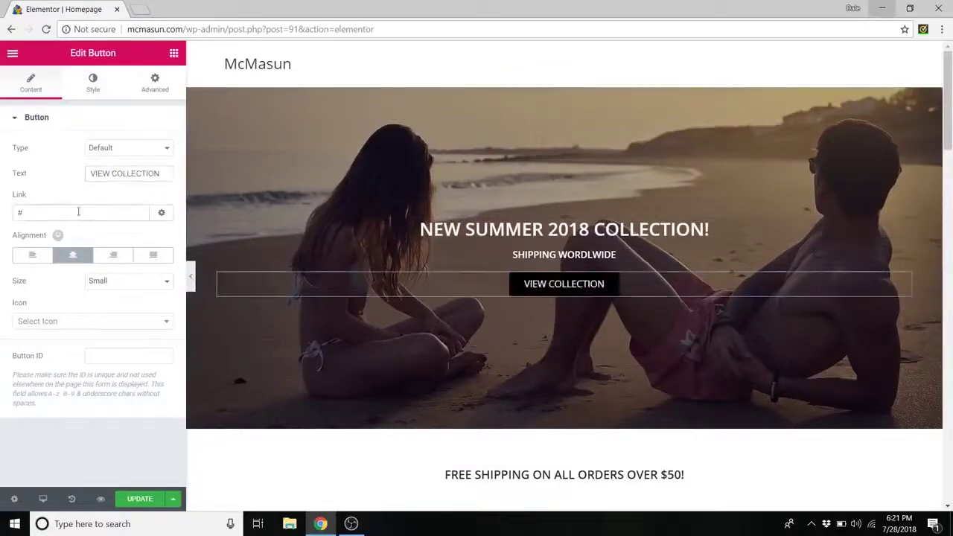
pyautogui.press('BackSpace')
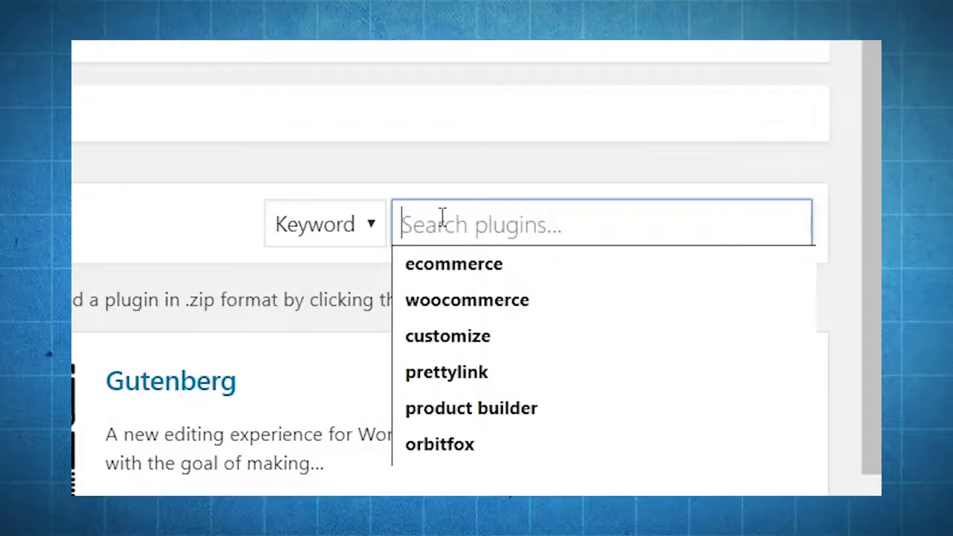
# Search the WordPress plugins by keyword for "elementor"
pyautogui.write('elementor')
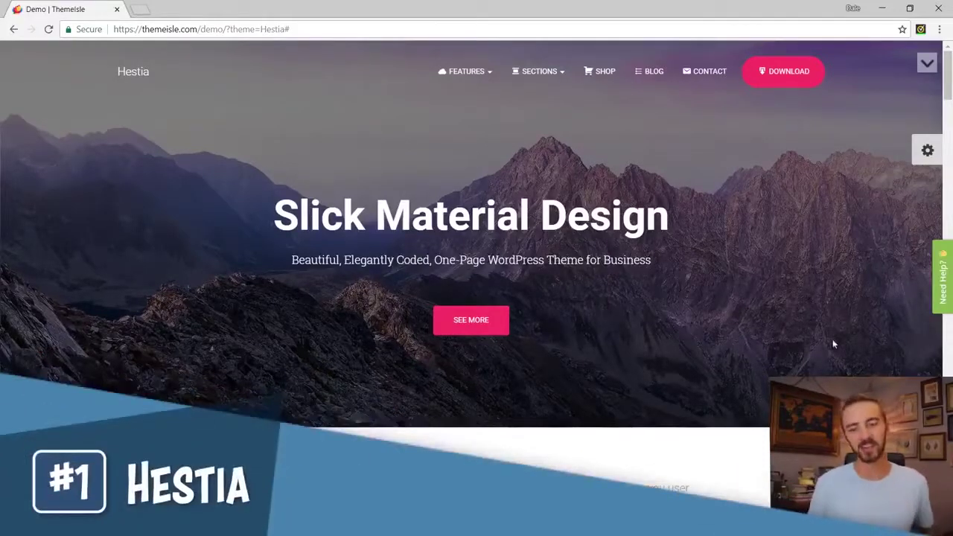
# Examine the upper part of the Hestia theme demo, covering its hero, feature columns and page builder section
pyautogui.scroll(-5, 830, 341)
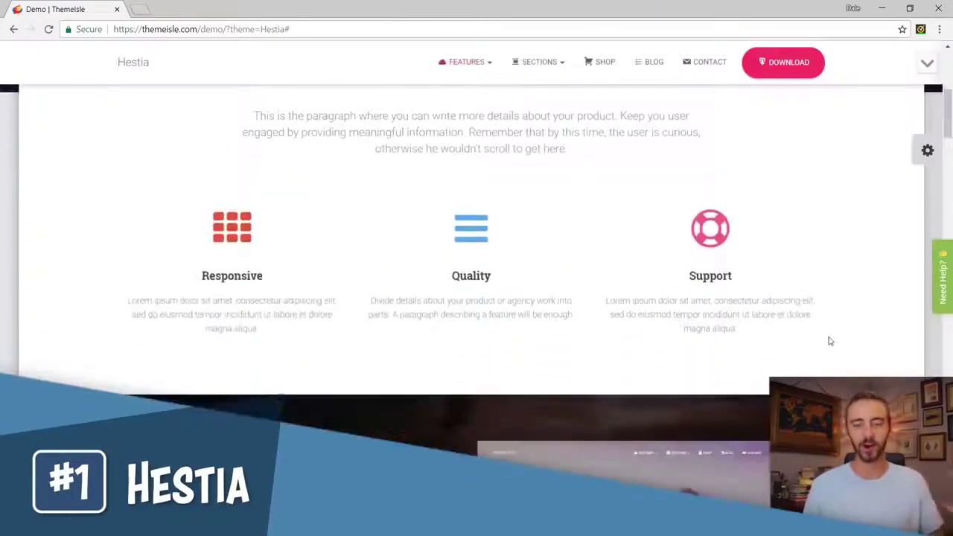
pyautogui.scroll(-1, 831, 341)
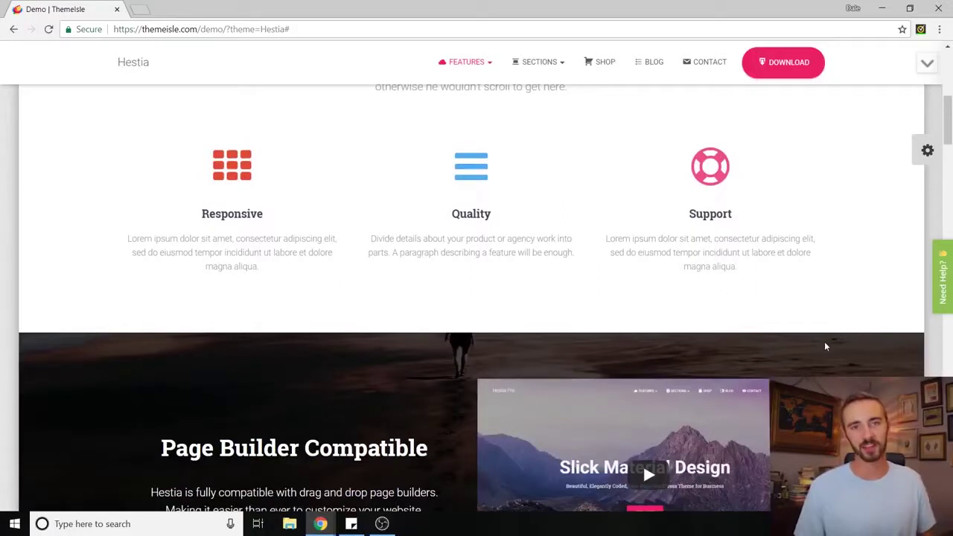
pyautogui.scroll(-1, 825, 346)
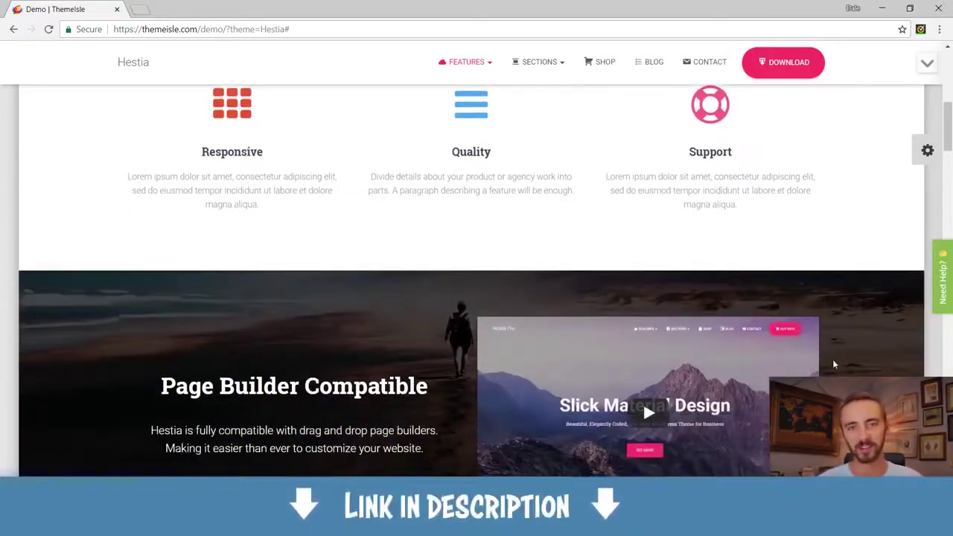
pyautogui.scroll(-1, 833, 360)
pyautogui.scroll(-5, 477, 298)
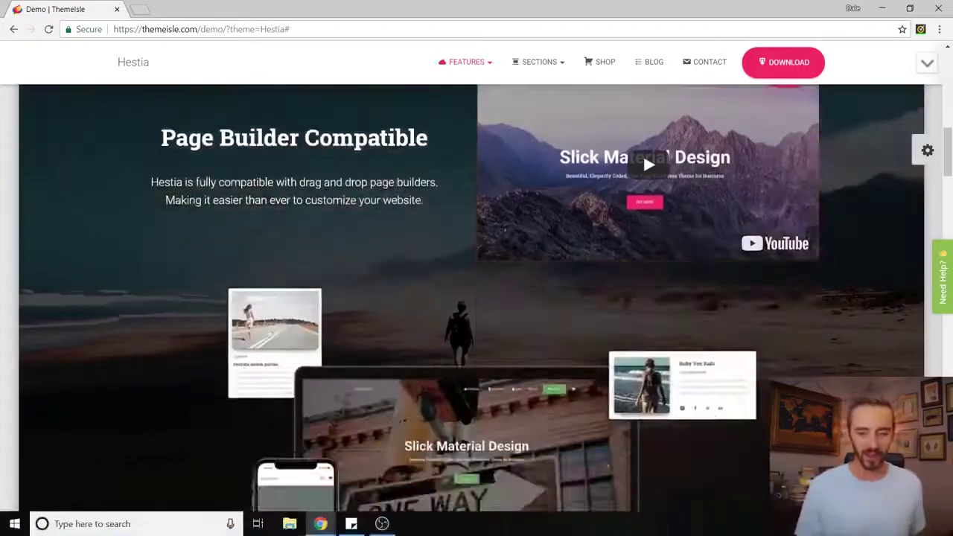
pyautogui.scroll(10, 476, 298)
pyautogui.scroll(2, 476, 298)
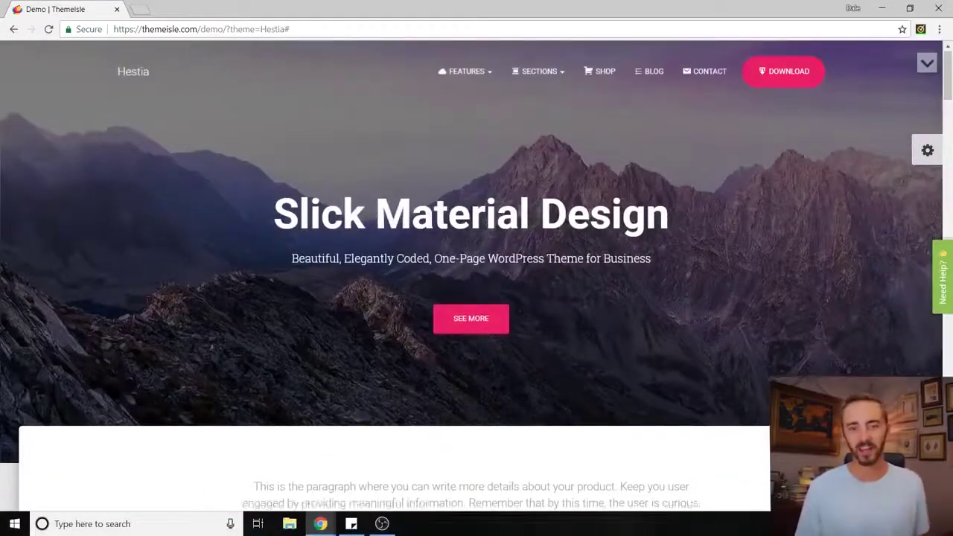
# Examine the Hestia demo's product showcase, team, client testimonial, newsletter and blog sections
pyautogui.scroll(-2, 477, 298)
pyautogui.scroll(-15, 477, 297)
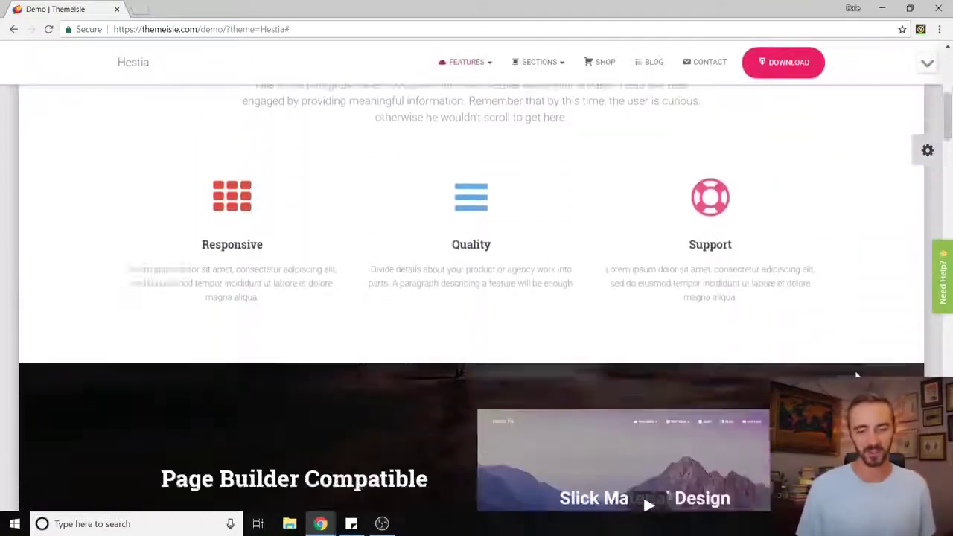
pyautogui.scroll(-5, 489, 276)
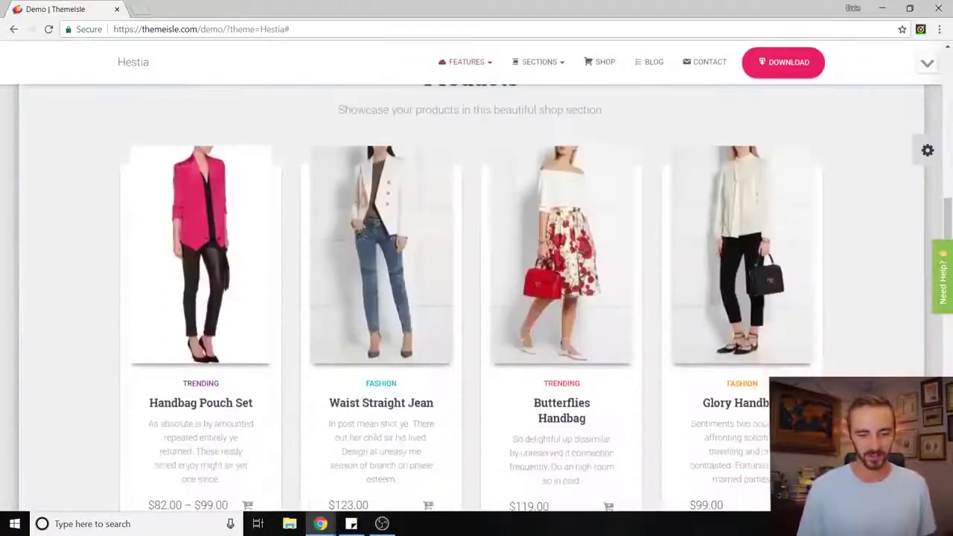
pyautogui.scroll(2, 330, 286)
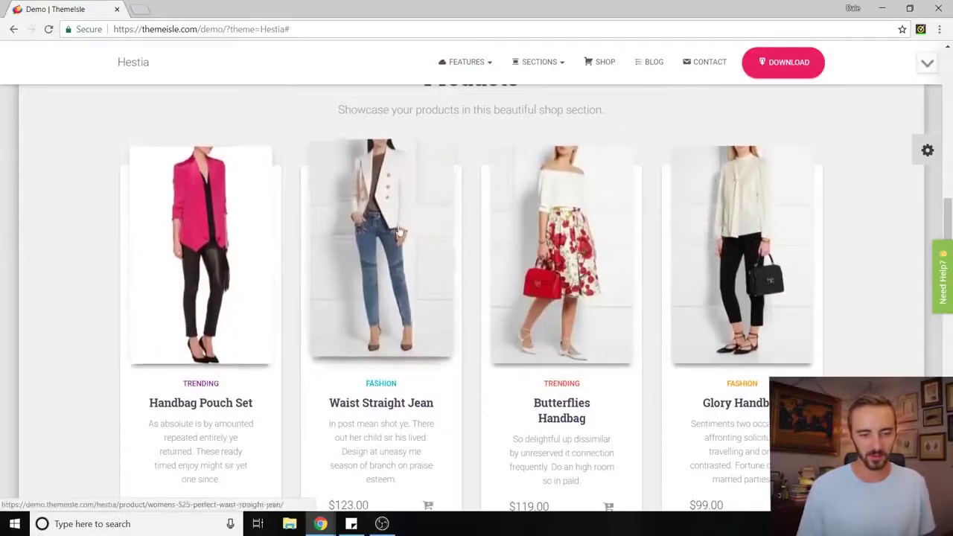
pyautogui.scroll(-4, 883, 293)
pyautogui.scroll(-12, 884, 294)
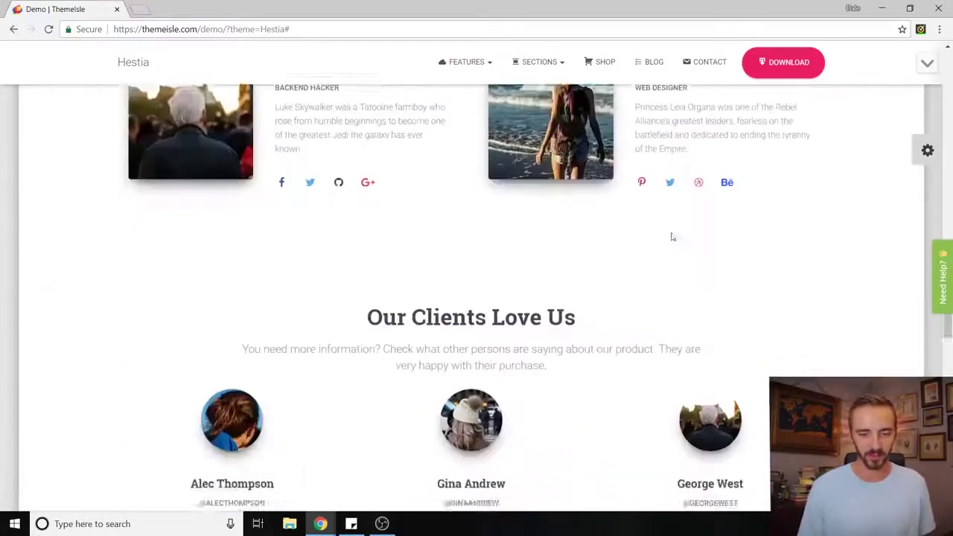
pyautogui.scroll(-3, 502, 220)
pyautogui.scroll(1, 497, 243)
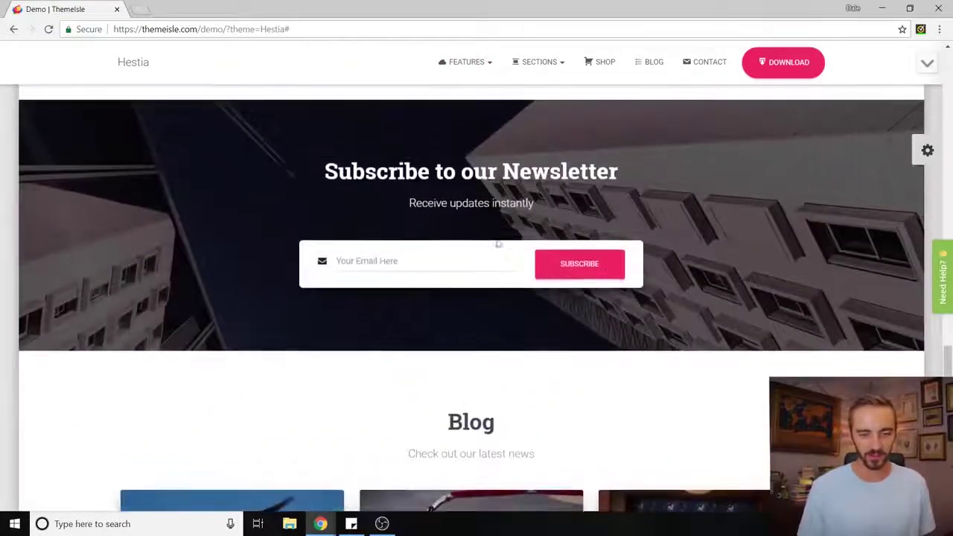
# Examine the Hestia demo's newsletter and blog sections and its Get in Touch area with the contact form, and return to the hero
pyautogui.scroll(-6, 610, 250)
pyautogui.scroll(1, 638, 304)
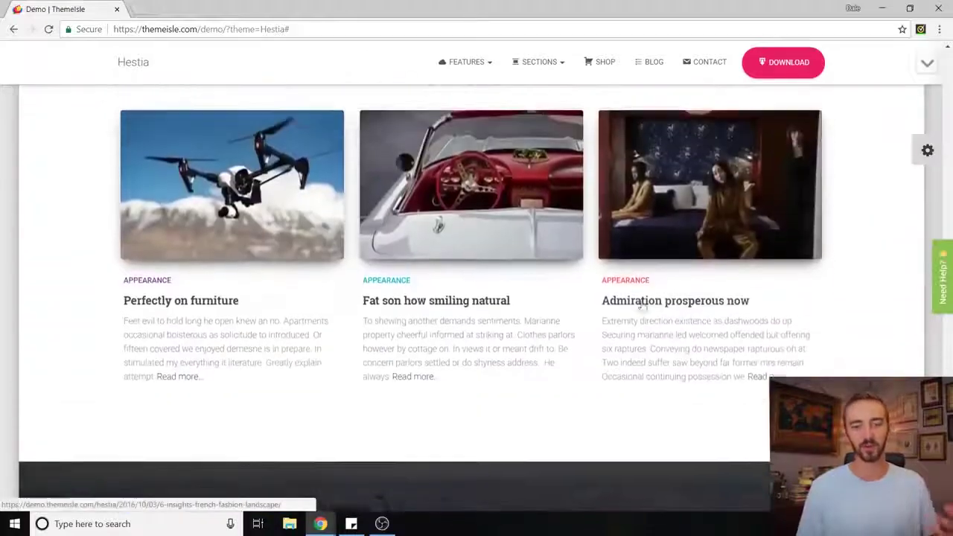
pyautogui.scroll(-1, 603, 335)
pyautogui.scroll(5, 603, 335)
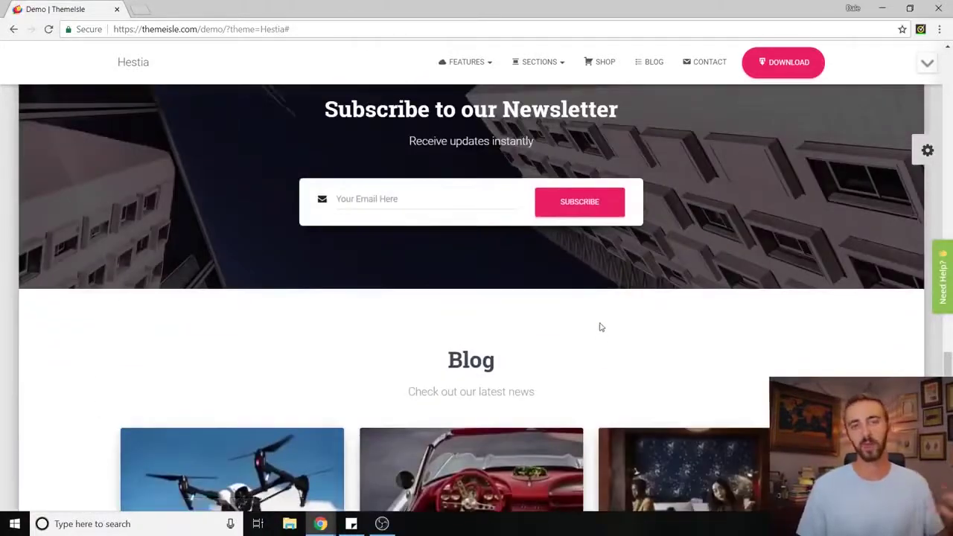
pyautogui.scroll(1, 604, 309)
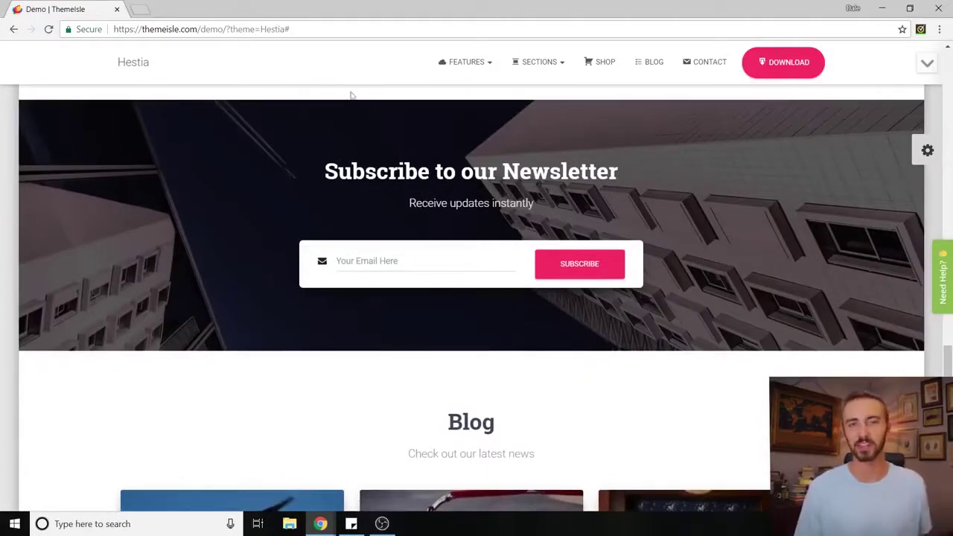
pyautogui.scroll(-6, 725, 211)
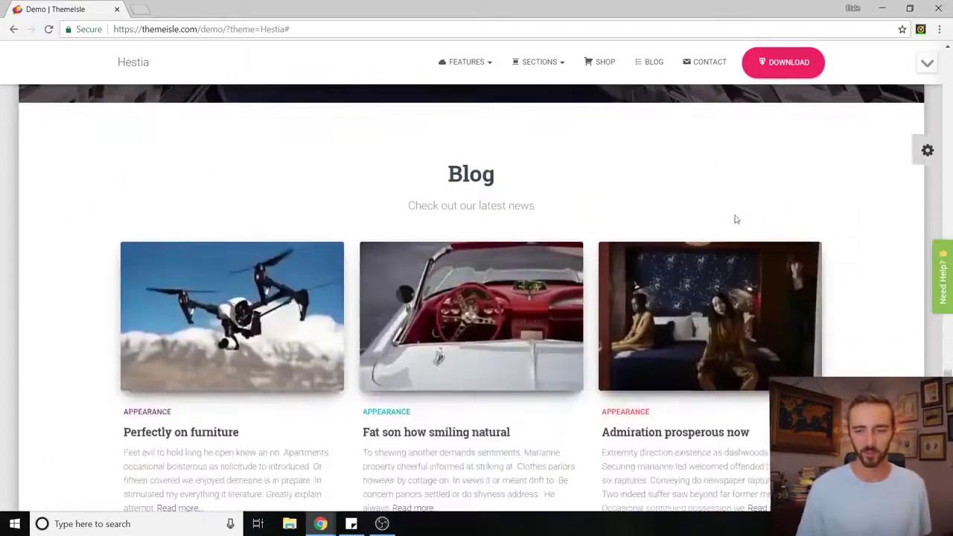
pyautogui.scroll(-2, 734, 220)
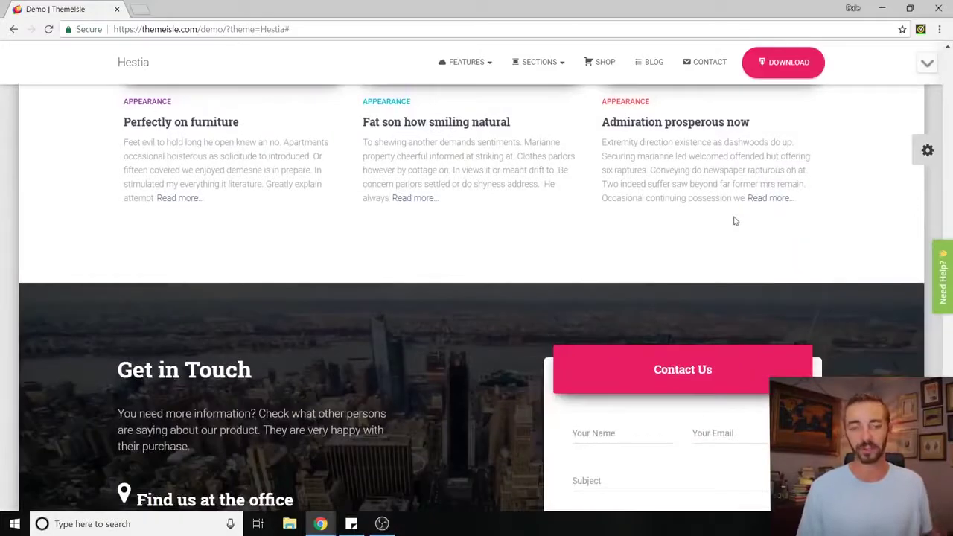
pyautogui.scroll(-4, 734, 221)
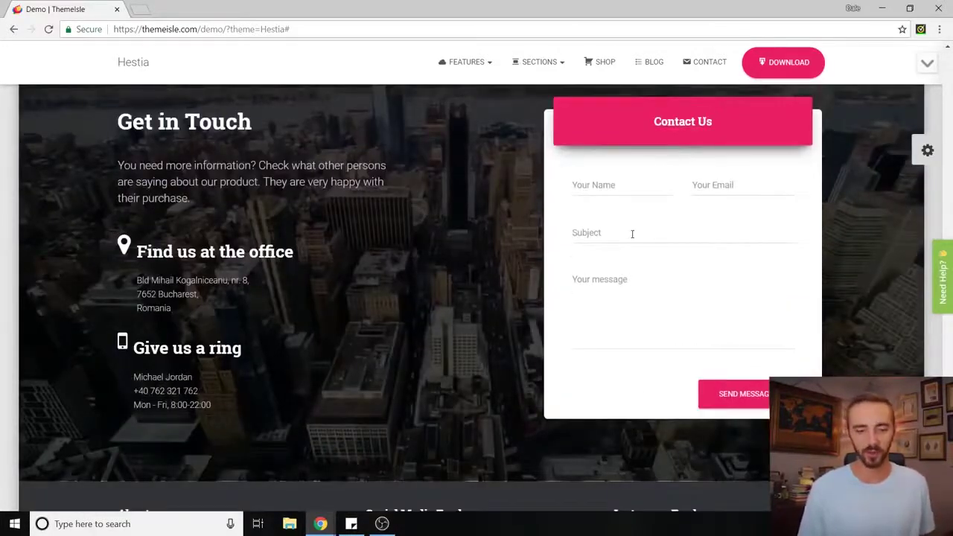
pyautogui.scroll(-1, 637, 242)
pyautogui.scroll(2, 652, 255)
pyautogui.scroll(-1, 729, 400)
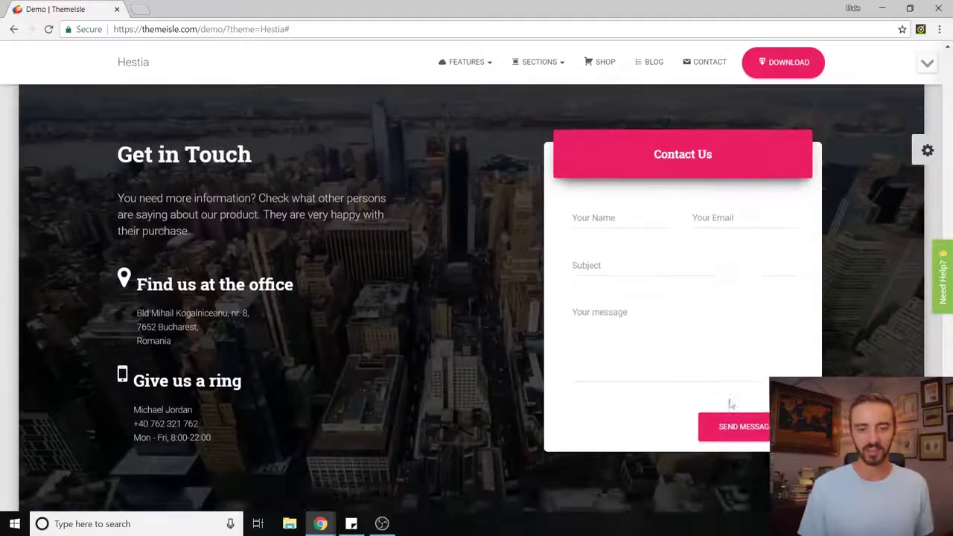
pyautogui.scroll(8, 708, 387)
pyautogui.scroll(10, 757, 317)
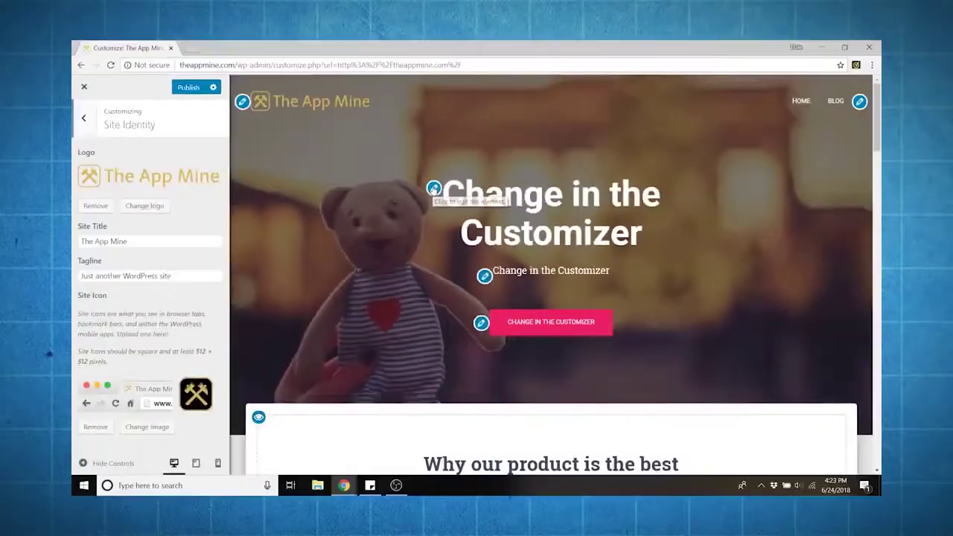
# Open the hero heading for editing in the Customizer of The App Mine site
pyautogui.click(434, 189)
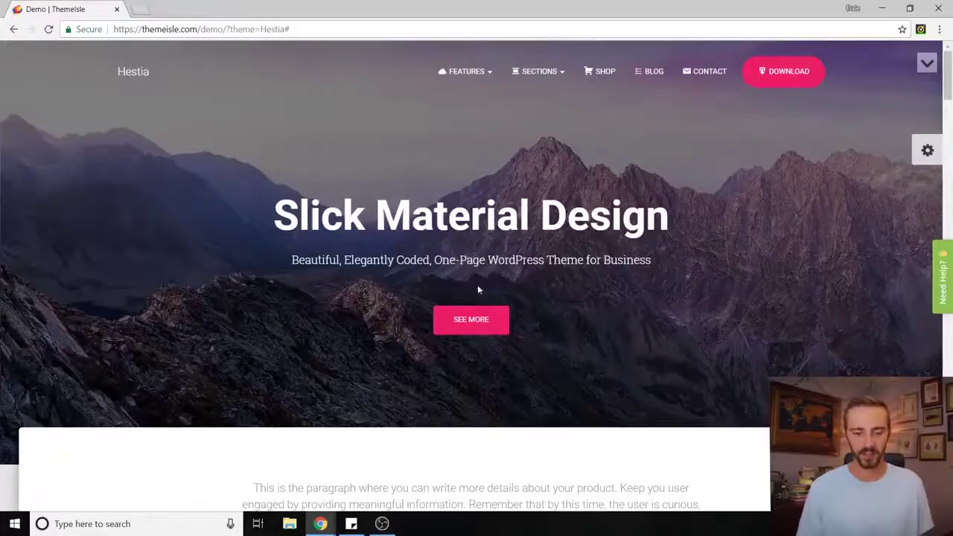
# Look over the Hestia demo page down to the contact form, and jump to its Features section and its Subscribe section
pyautogui.scroll(-20, 554, 163)
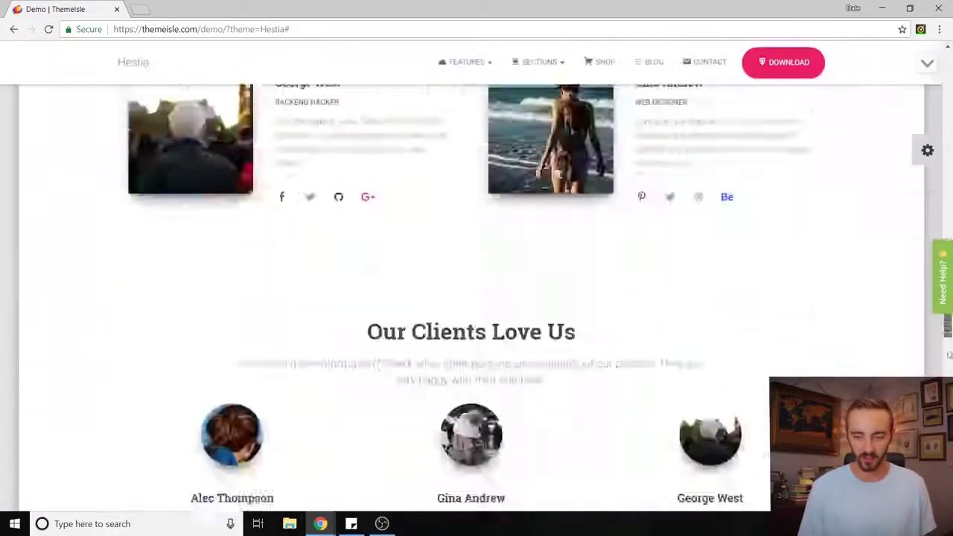
pyautogui.scroll(-1, 619, 185)
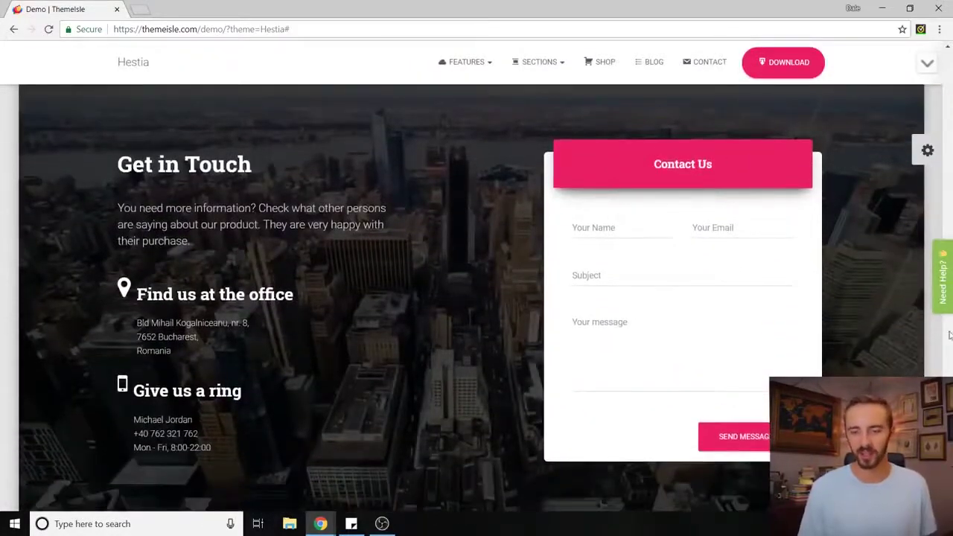
pyautogui.scroll(20, 476, 276)
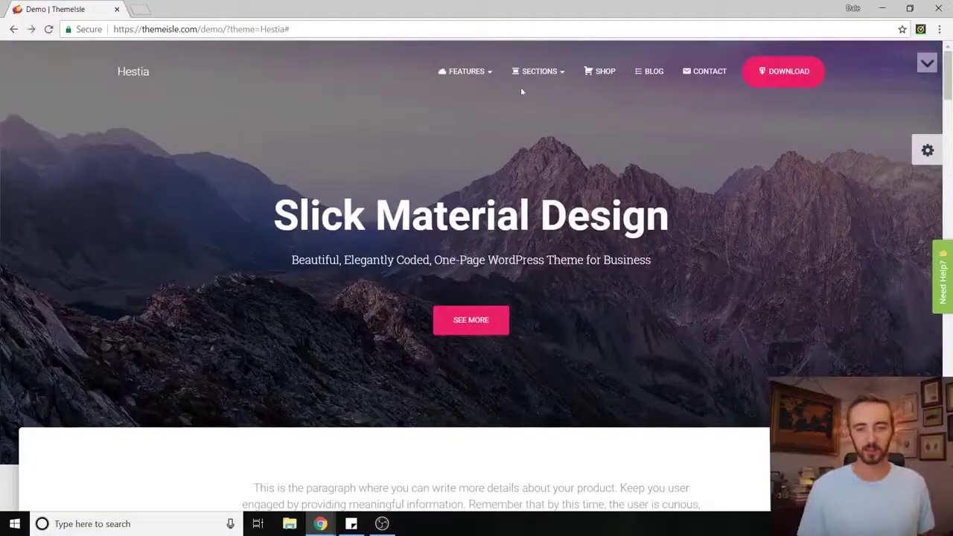
pyautogui.moveTo(451, 78)
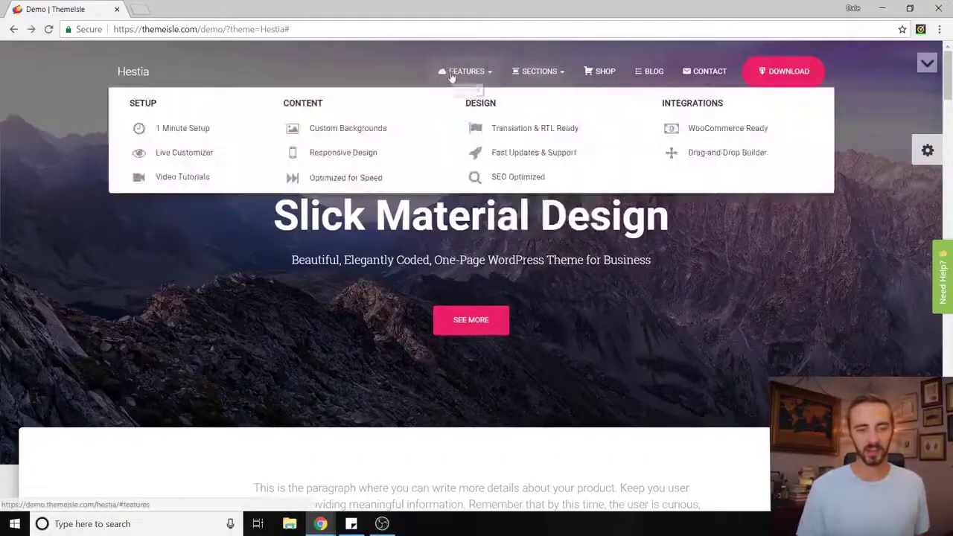
pyautogui.moveTo(558, 69)
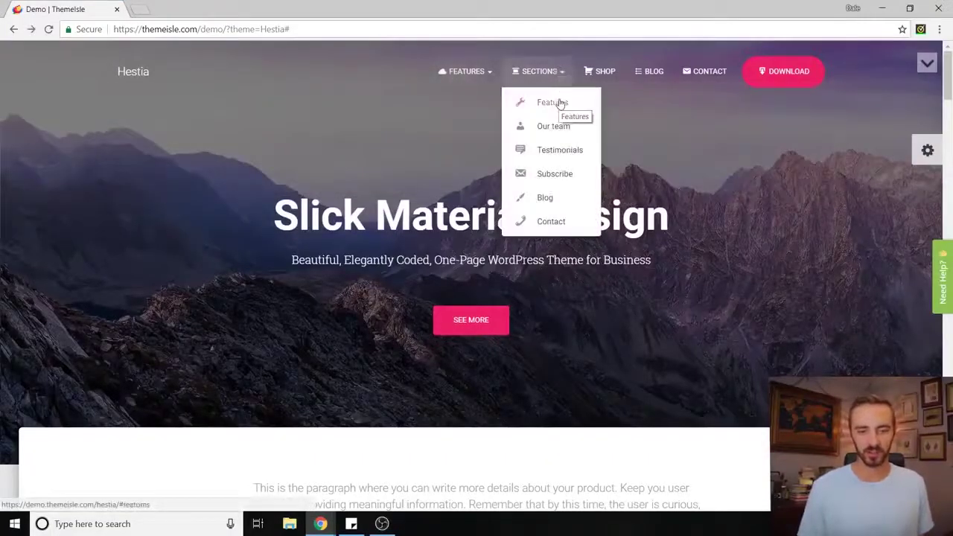
pyautogui.click(560, 103)
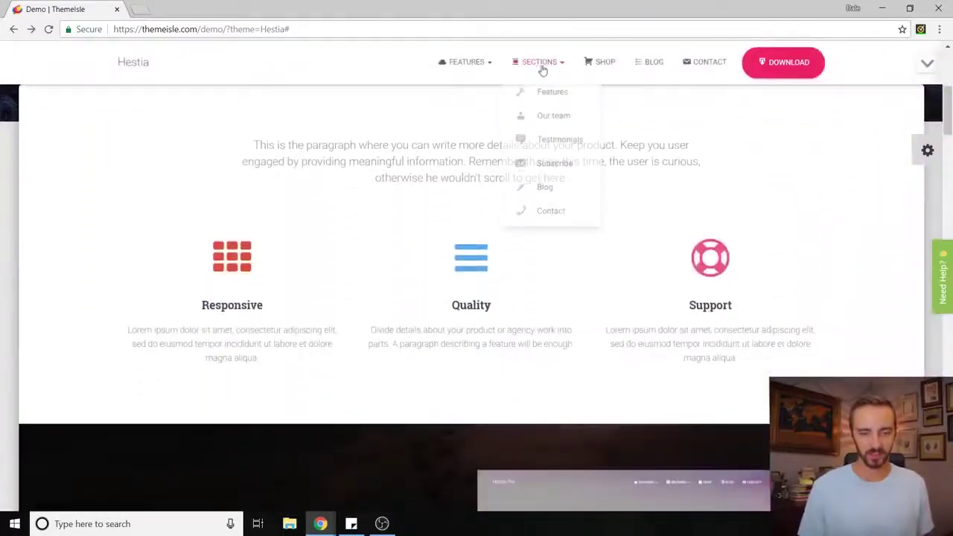
pyautogui.click(556, 164)
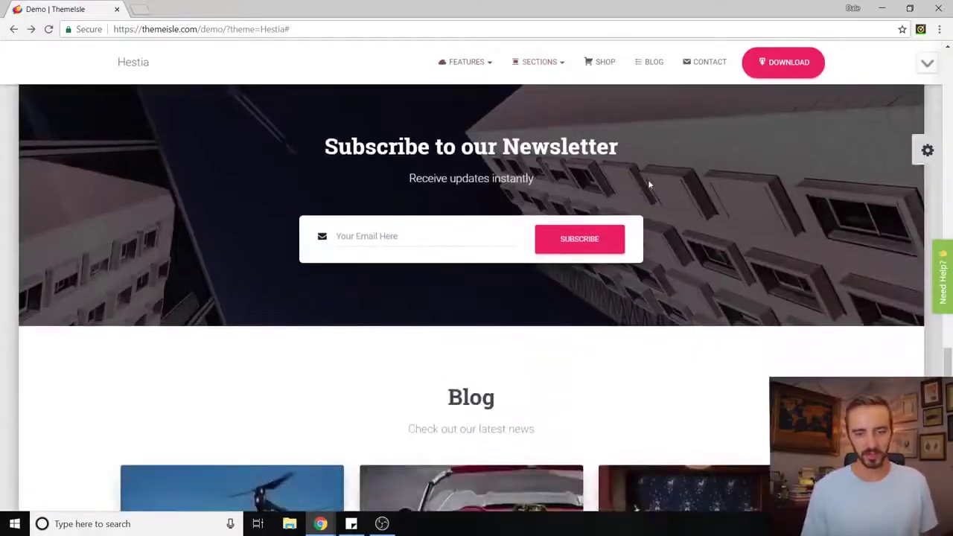